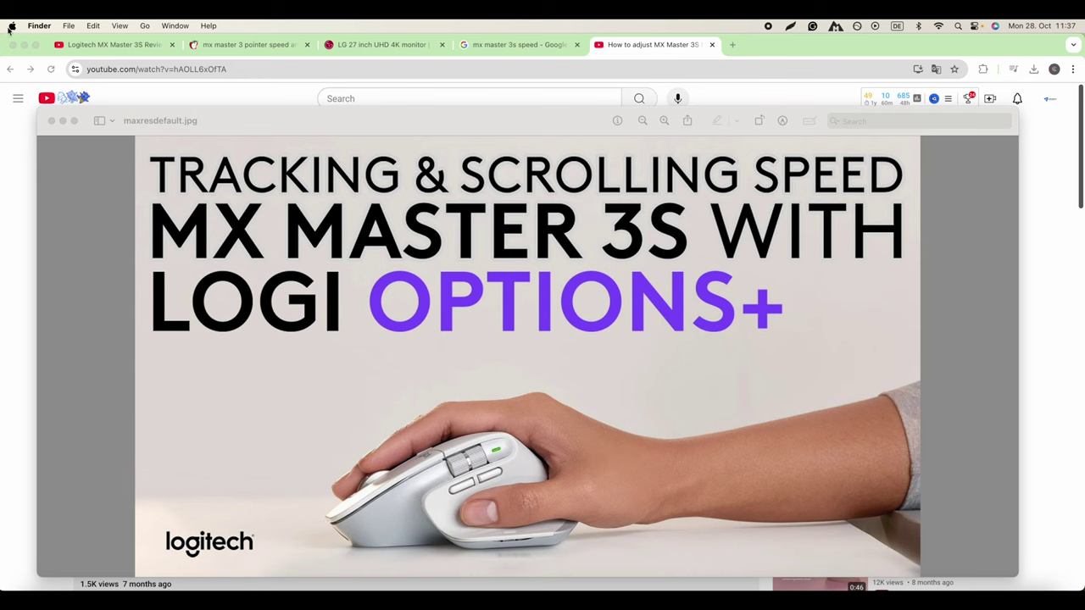
Open the Mouse settings in System Settings.
{"action": "left_click", "coordinate": [11, 27]}
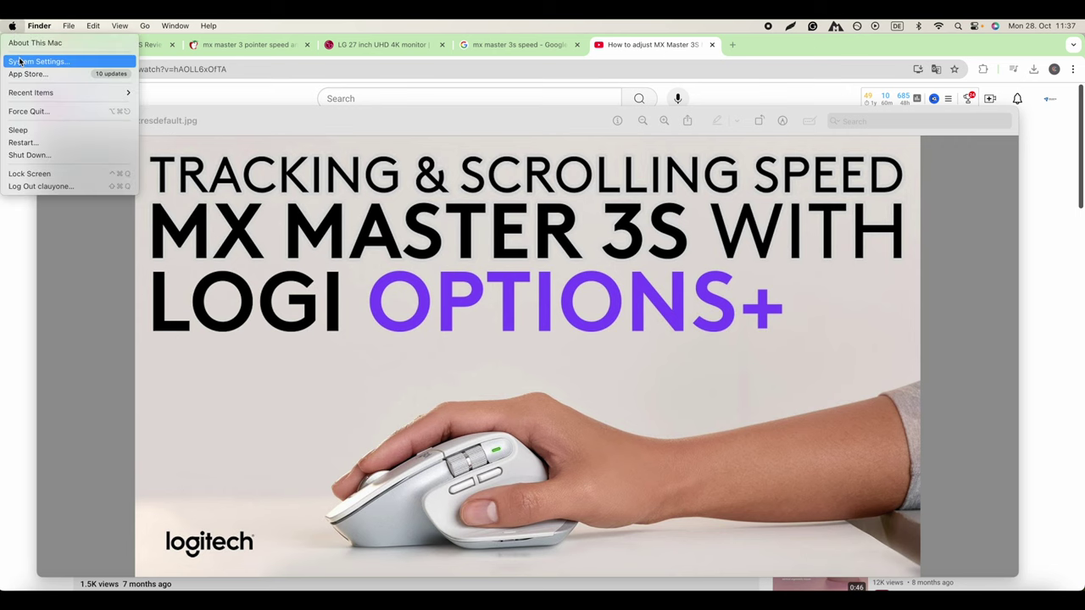
{"action": "left_click", "coordinate": [21, 62]}
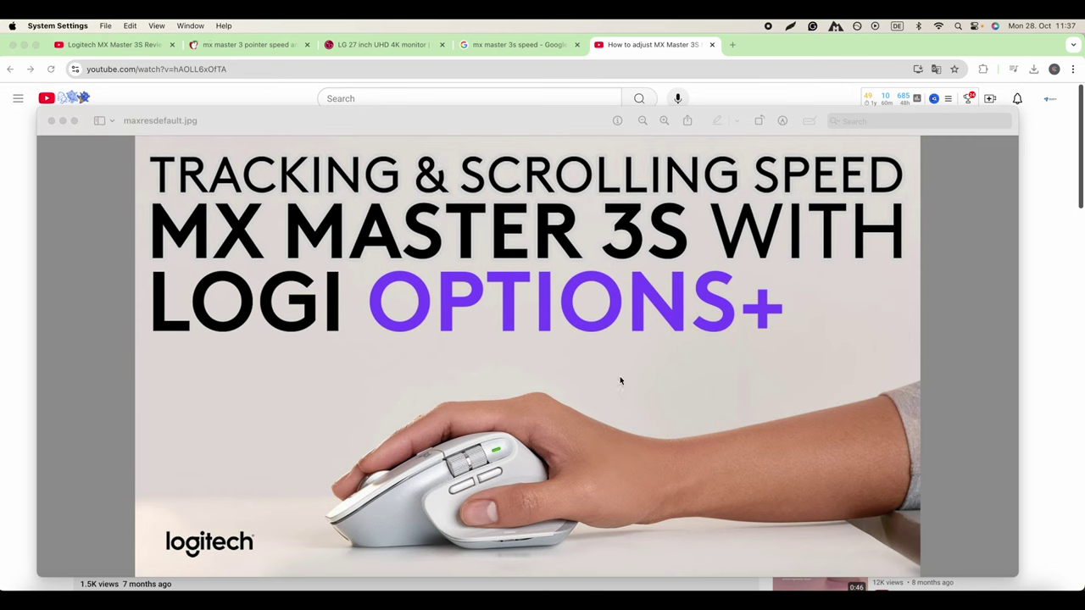
{"action": "scroll", "coordinate": [268, 357], "scroll_direction": "down", "scroll_amount": 2}
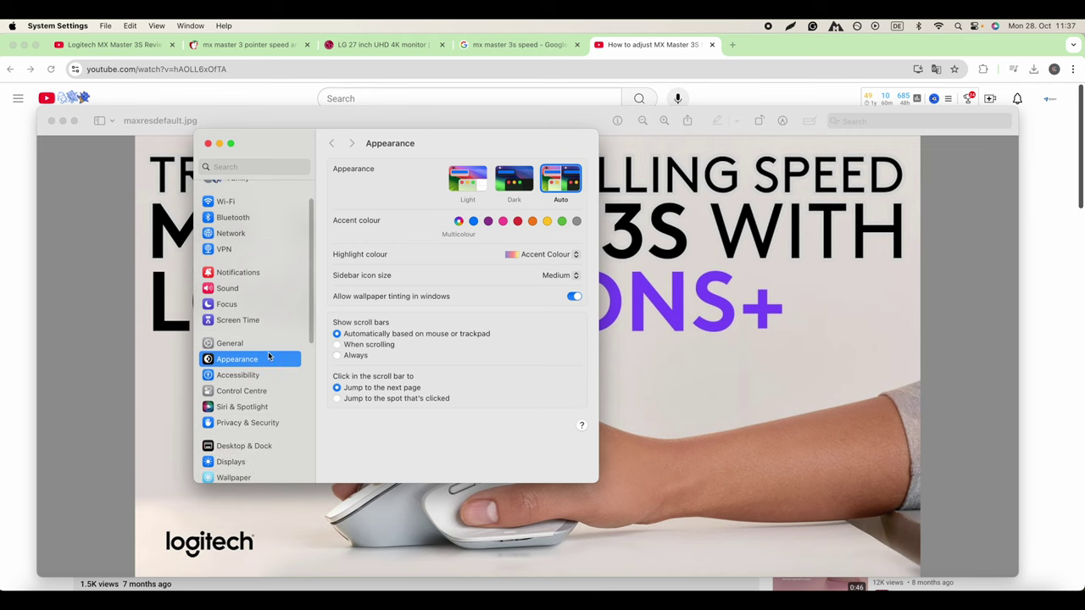
{"action": "scroll", "coordinate": [269, 357], "scroll_direction": "down", "scroll_amount": 10}
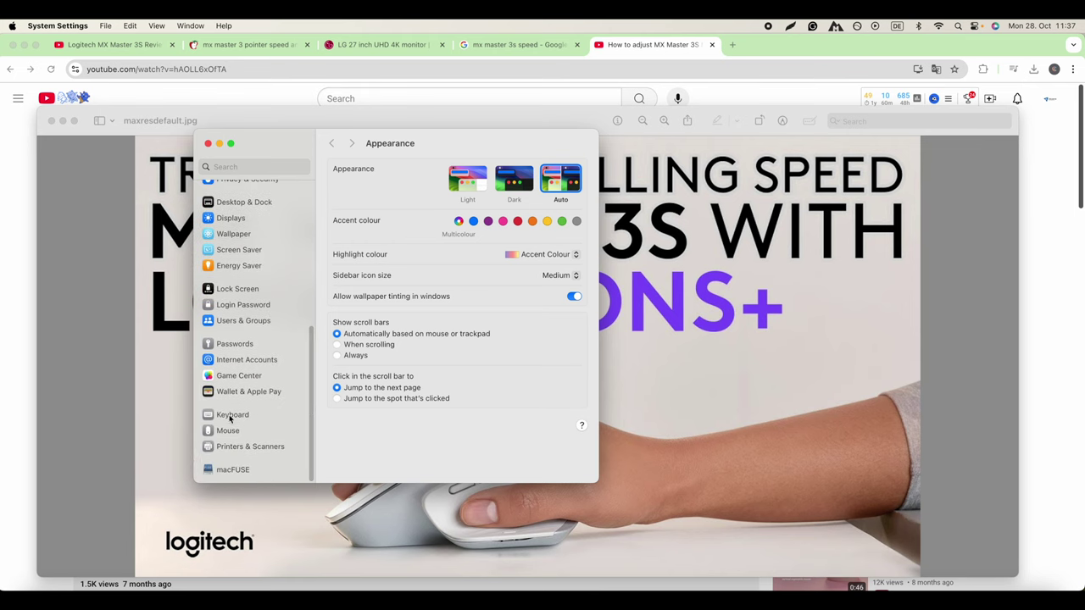
{"action": "left_click", "coordinate": [224, 432]}
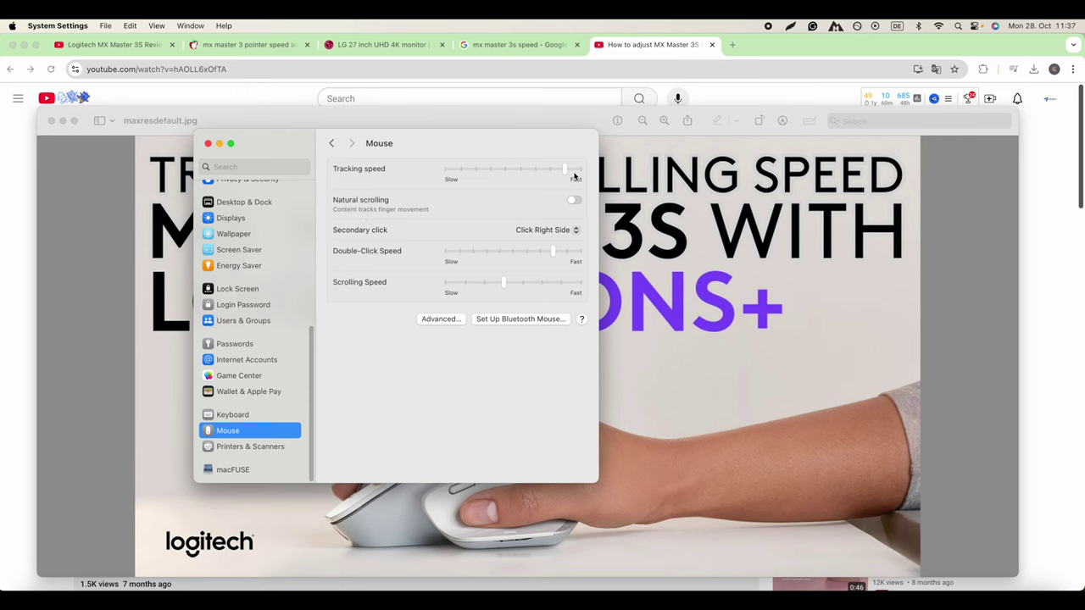
Try several mouse tracking speeds, set it to the fastest level, turn on natural scrolling, and close System Settings.
{"action": "left_click", "coordinate": [508, 169]}
{"action": "left_click", "coordinate": [551, 170]}
{"action": "left_click", "coordinate": [578, 170]}
{"action": "left_click", "coordinate": [554, 171]}
{"action": "left_click_drag", "start_coordinate": [552, 172], "coordinate": [549, 173]}
{"action": "left_click", "coordinate": [576, 203]}
{"action": "left_click", "coordinate": [209, 144]}
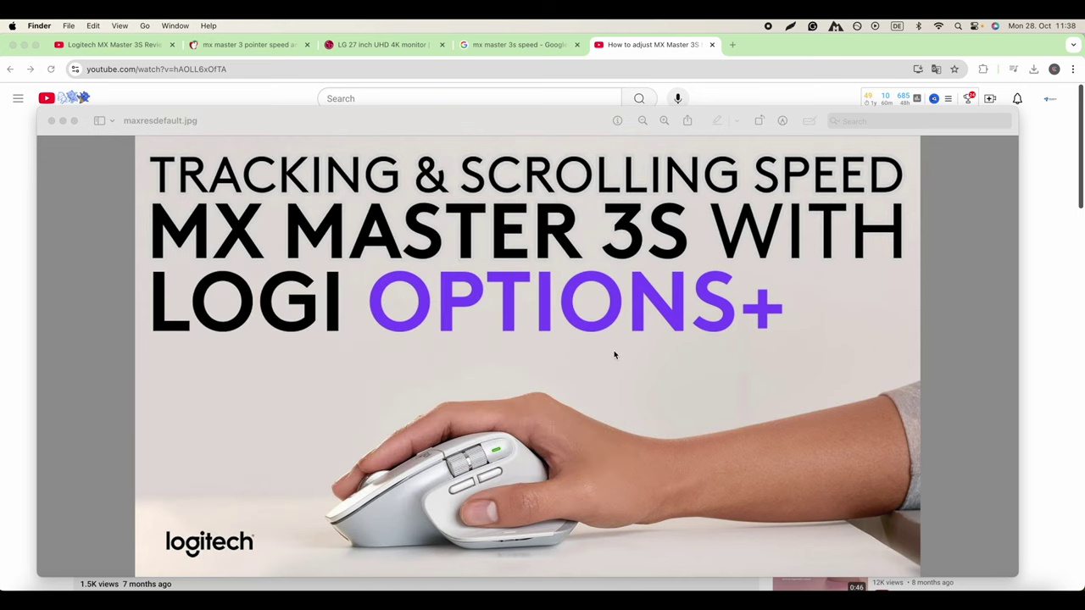
Launch Logi Options+ and open the point and scroll settings of the MX Master 3S.
{"action": "key", "text": "super+space"}
{"action": "type", "text": "logi"}
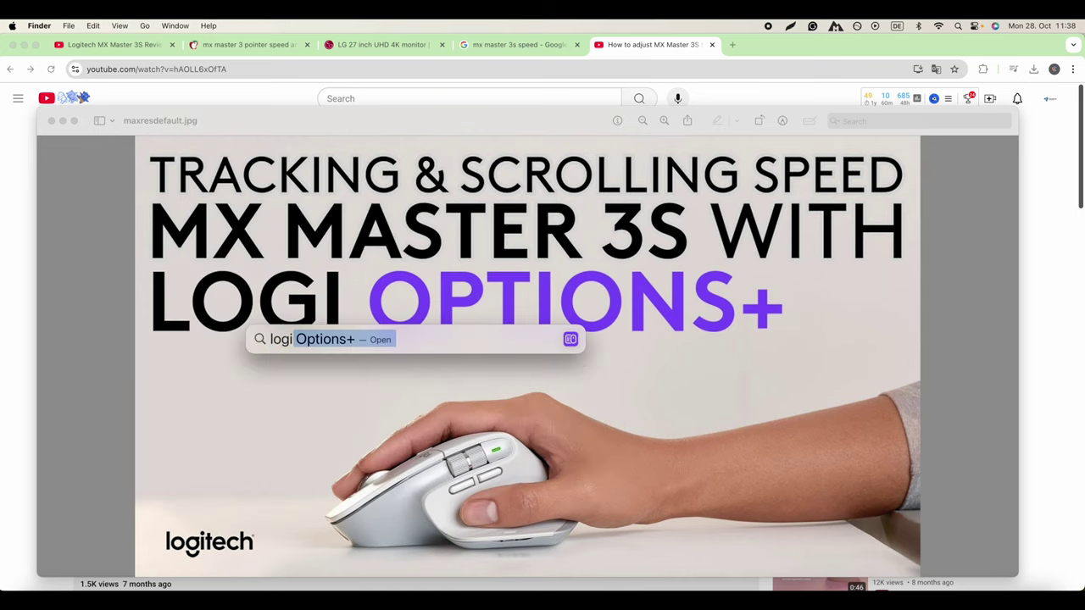
{"action": "left_click", "coordinate": [343, 366]}
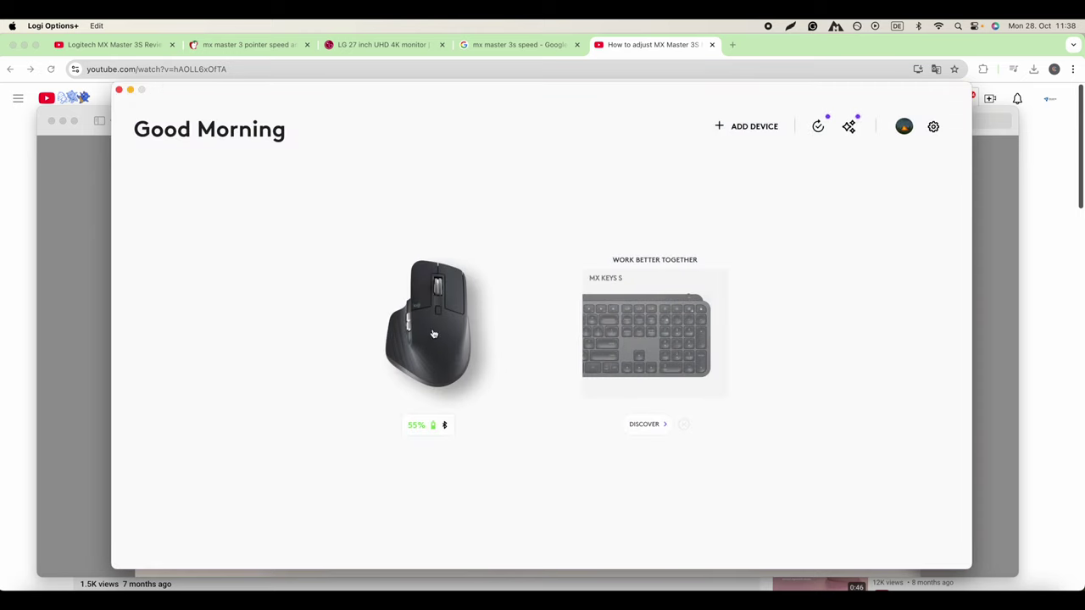
{"action": "mouse_move", "coordinate": [405, 437]}
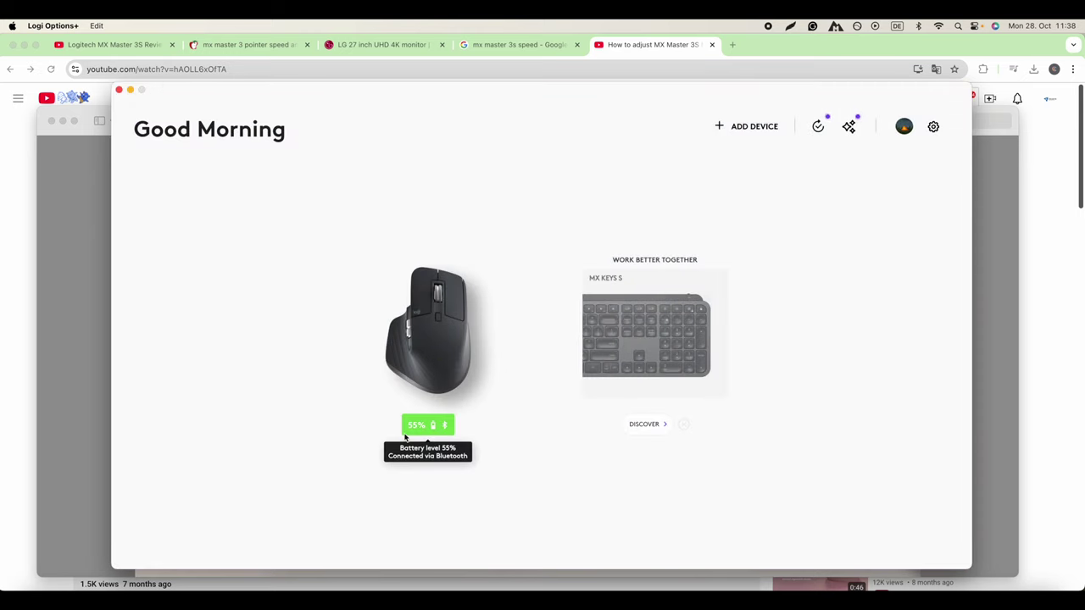
{"action": "left_click", "coordinate": [438, 341]}
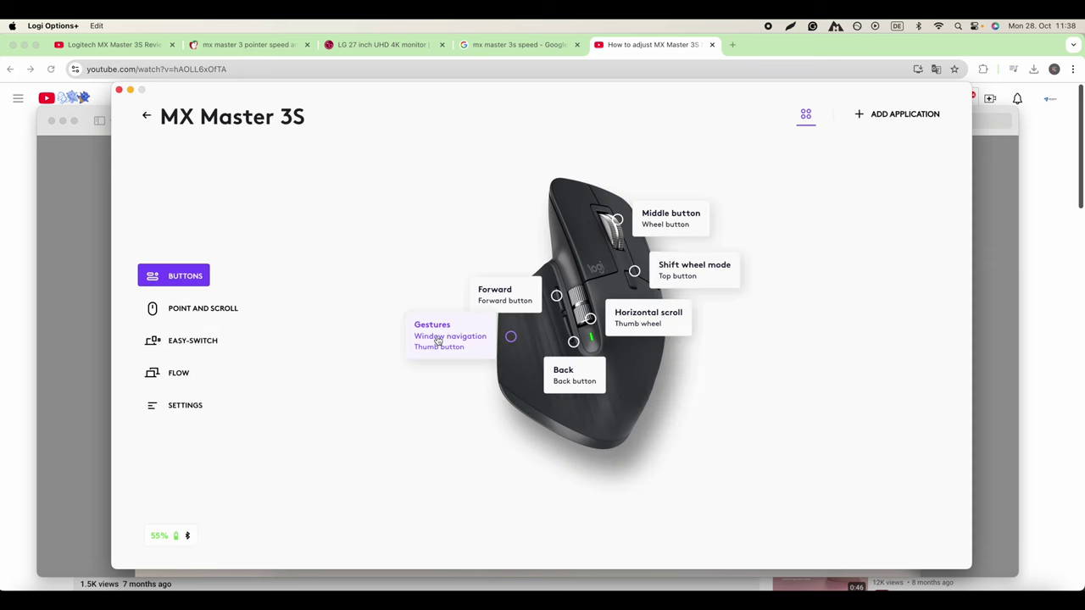
{"action": "left_click", "coordinate": [180, 311]}
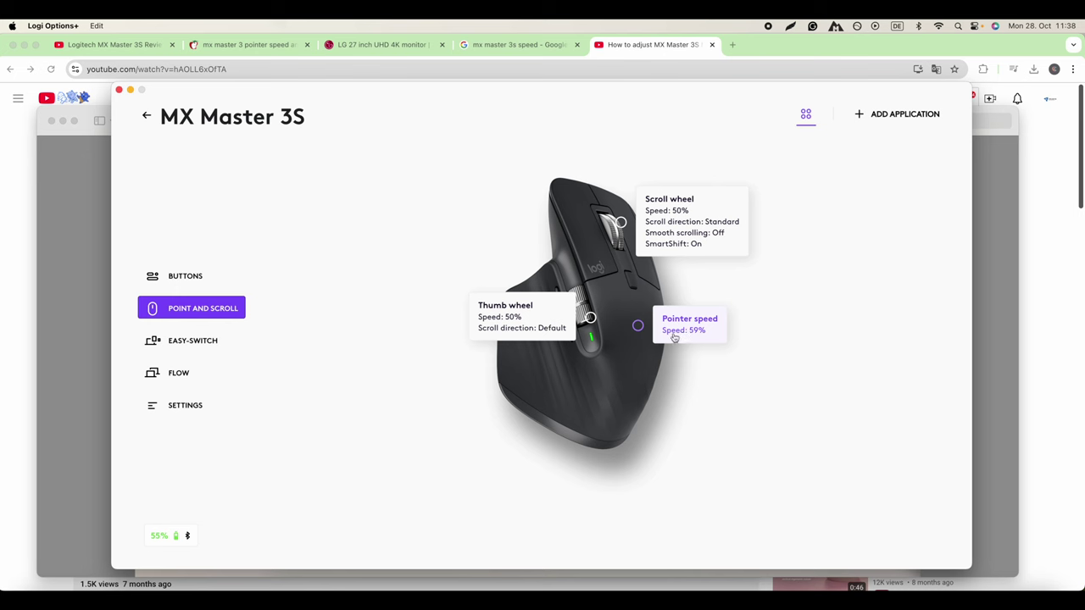
Review the tracking speed in the macOS Mouse settings against the Logi Options+ pointer speed, and close System Settings.
{"action": "left_click", "coordinate": [12, 25]}
{"action": "left_click", "coordinate": [31, 62]}
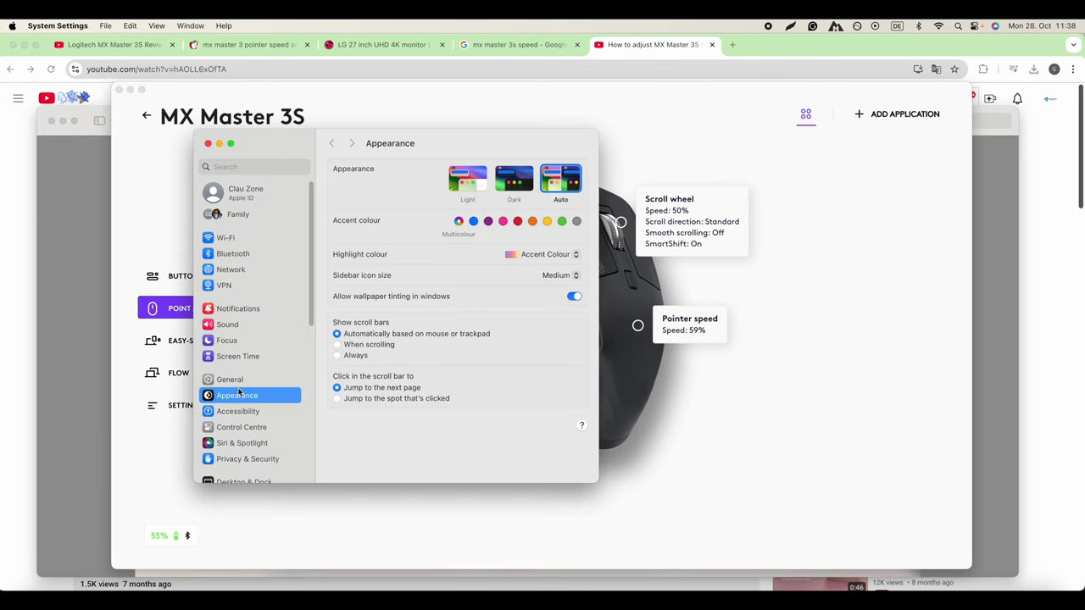
{"action": "scroll", "coordinate": [239, 391], "scroll_direction": "down", "scroll_amount": 5}
{"action": "left_click", "coordinate": [236, 434]}
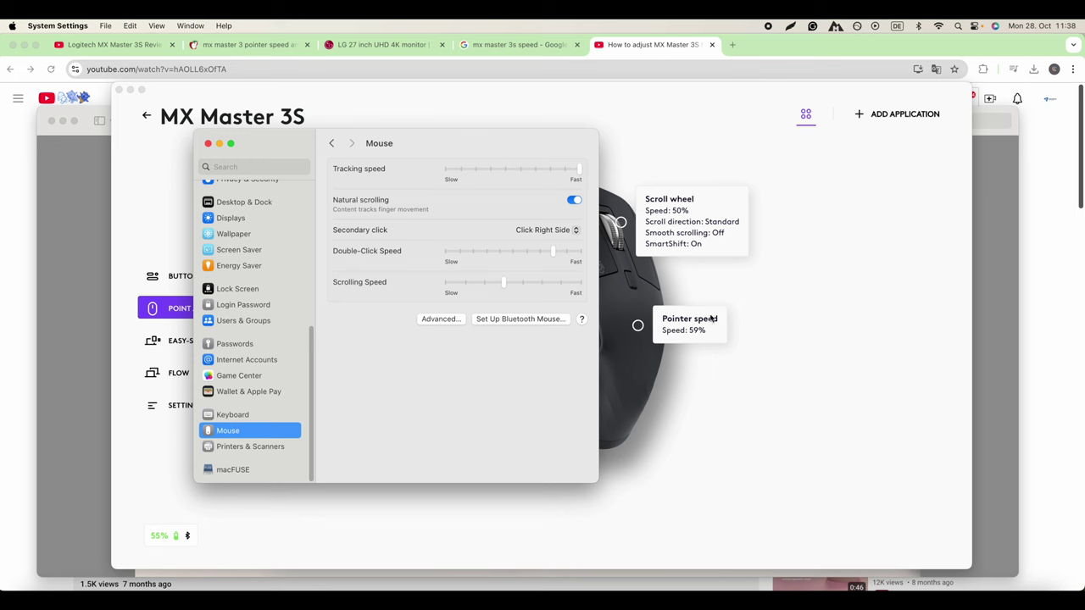
{"action": "left_click", "coordinate": [208, 143]}
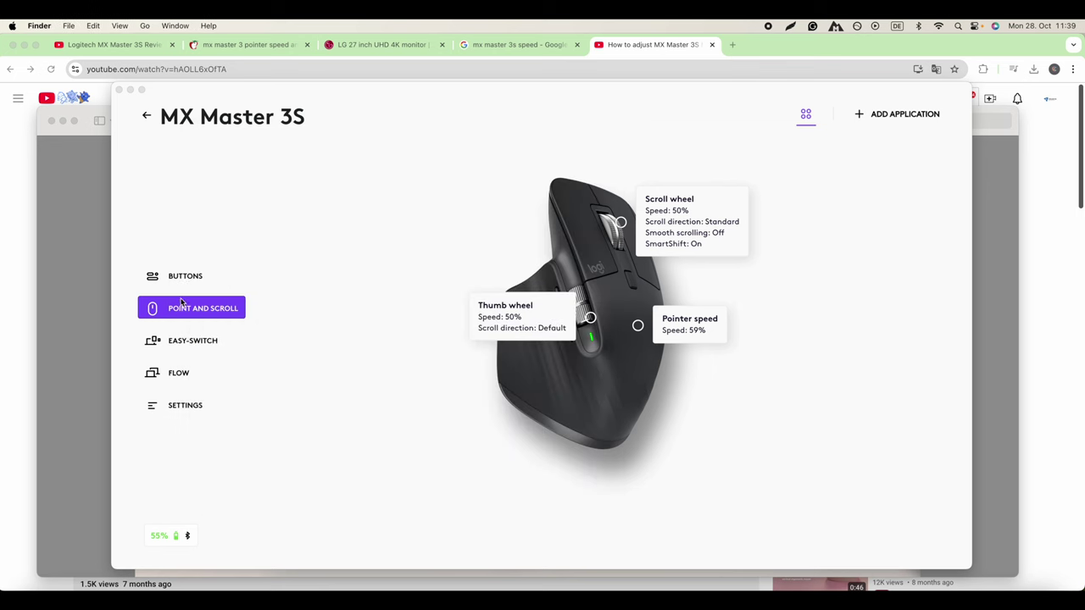
View the MX Master 3S pointer speed options in Logi Options+ and return to the point and scroll overview.
{"action": "left_click", "coordinate": [180, 275]}
{"action": "left_click", "coordinate": [191, 308]}
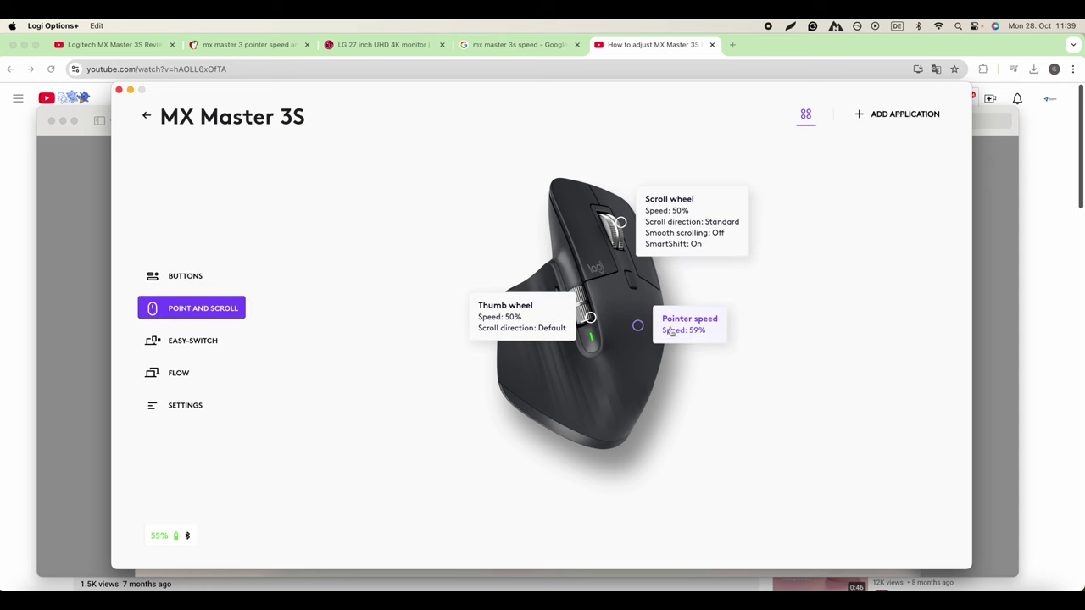
{"action": "left_click", "coordinate": [691, 333]}
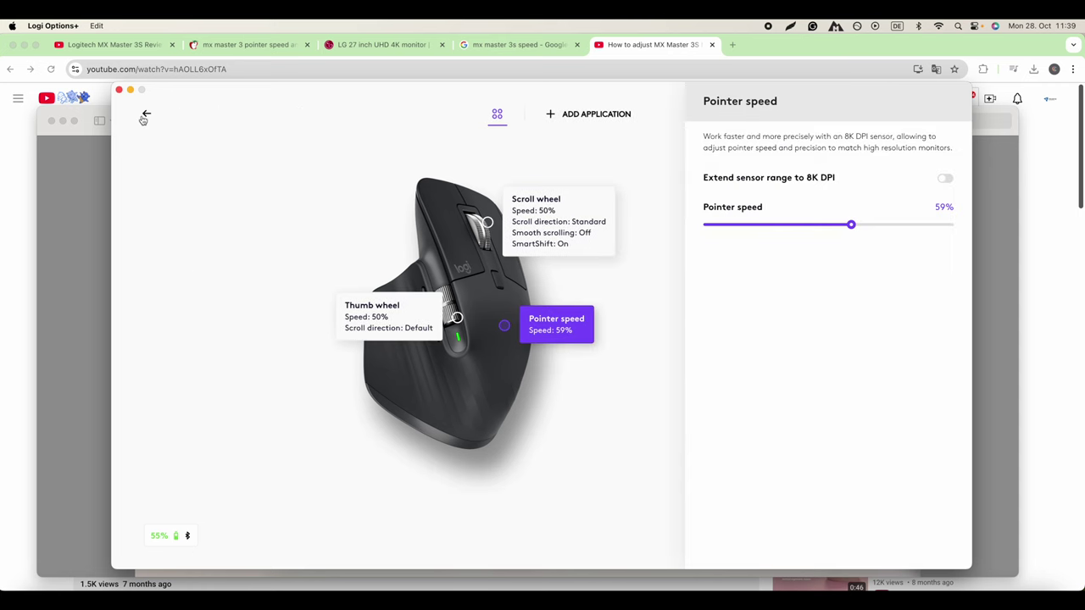
{"action": "left_click", "coordinate": [145, 113]}
View the About This Mac information and close its window.
{"action": "left_click", "coordinate": [14, 27]}
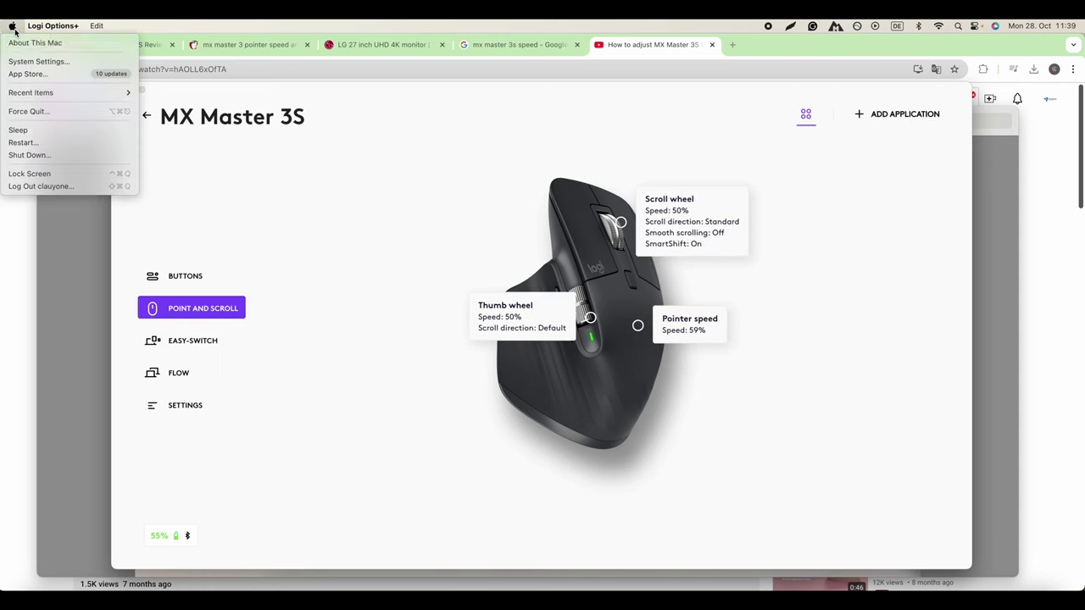
{"action": "left_click", "coordinate": [37, 40]}
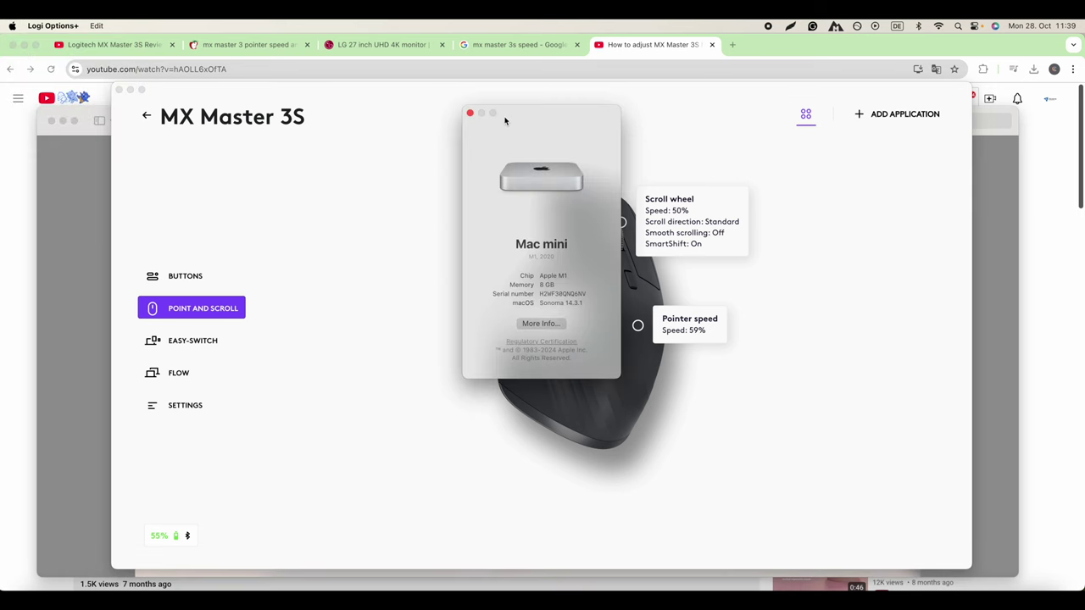
{"action": "left_click", "coordinate": [470, 114]}
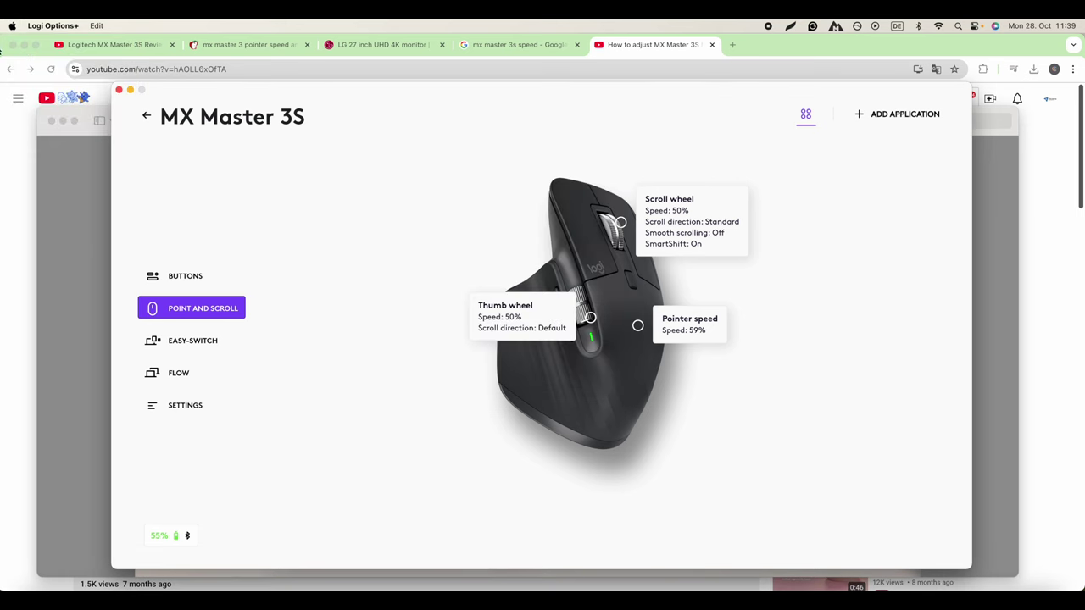
Lower the mouse tracking speed from the fastest level in the macOS Mouse settings, and close System Settings.
{"action": "left_click", "coordinate": [10, 26]}
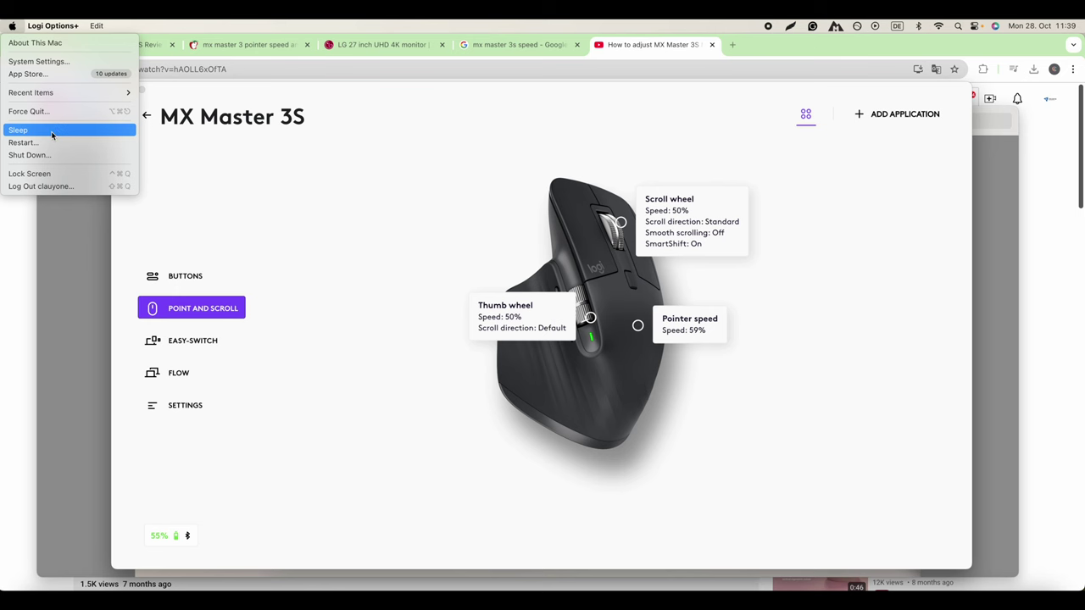
{"action": "left_click", "coordinate": [379, 164]}
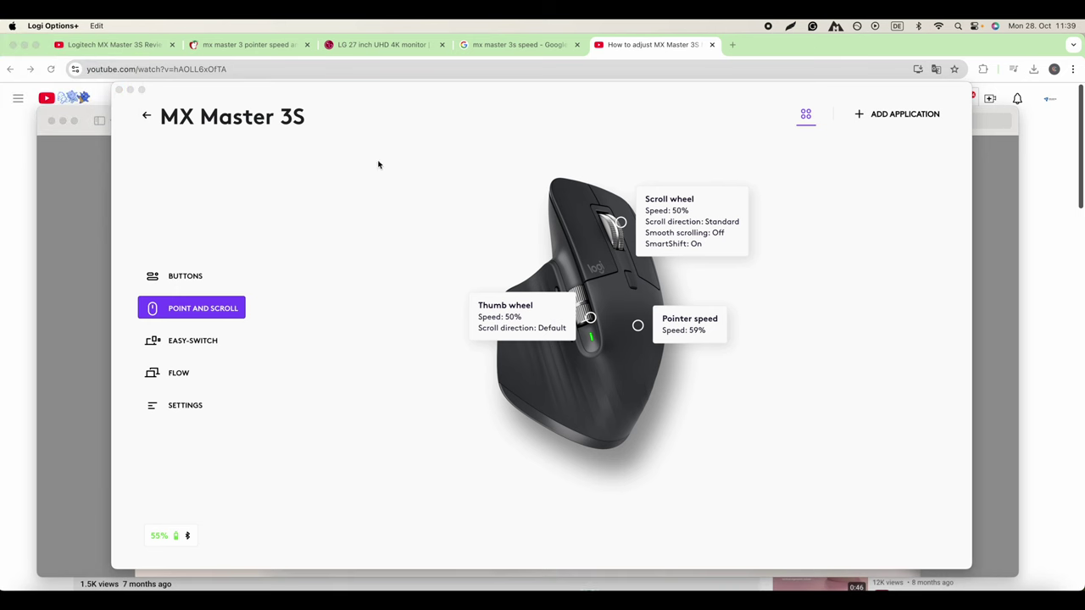
{"action": "scroll", "coordinate": [237, 356], "scroll_direction": "down", "scroll_amount": 6}
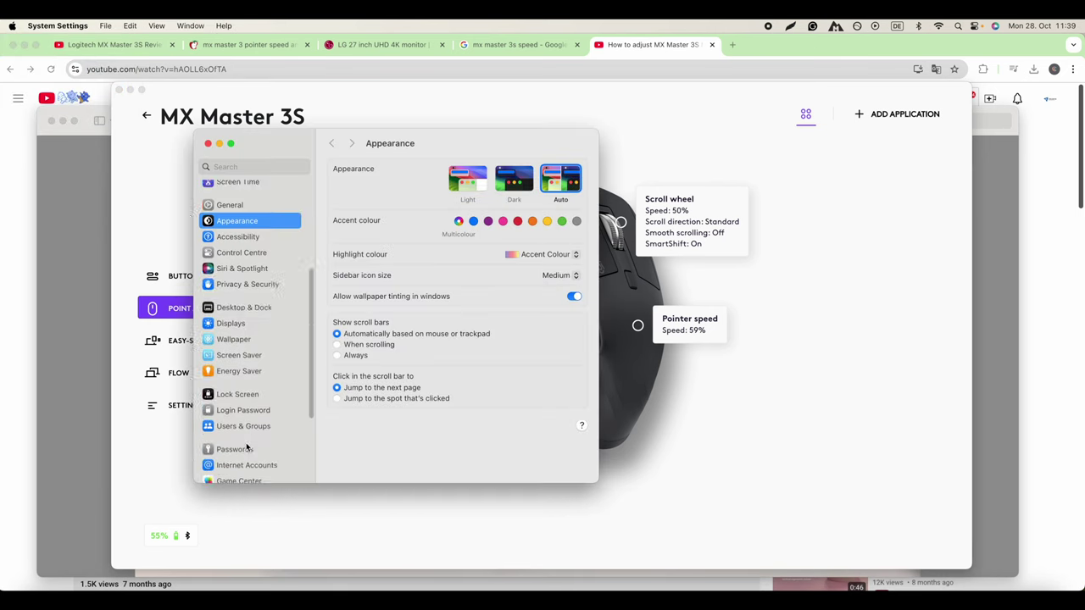
{"action": "left_click", "coordinate": [229, 431]}
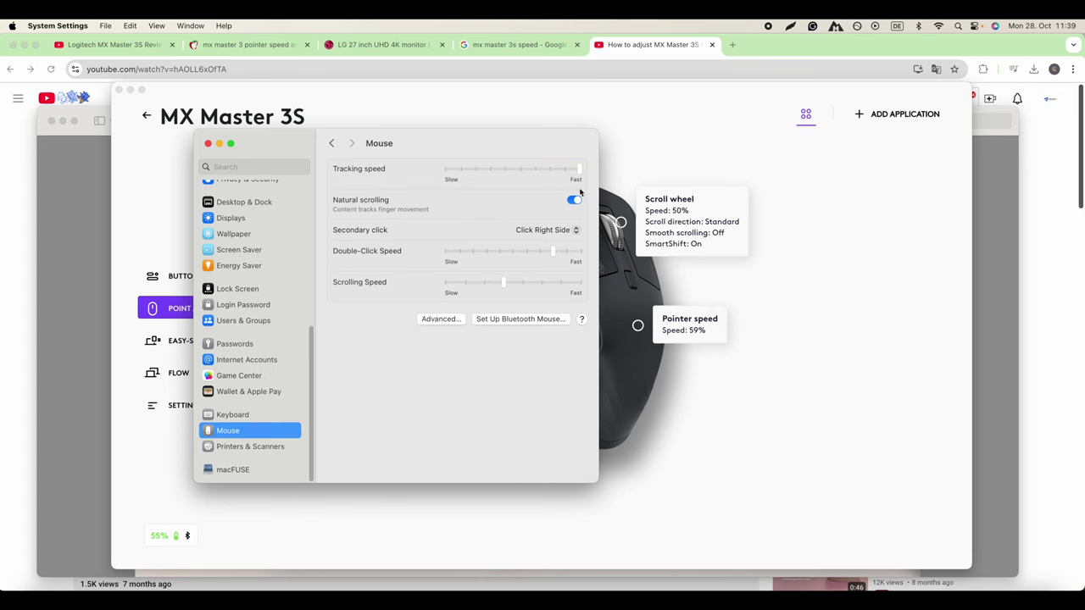
{"action": "left_click", "coordinate": [548, 170]}
{"action": "left_click", "coordinate": [208, 144]}
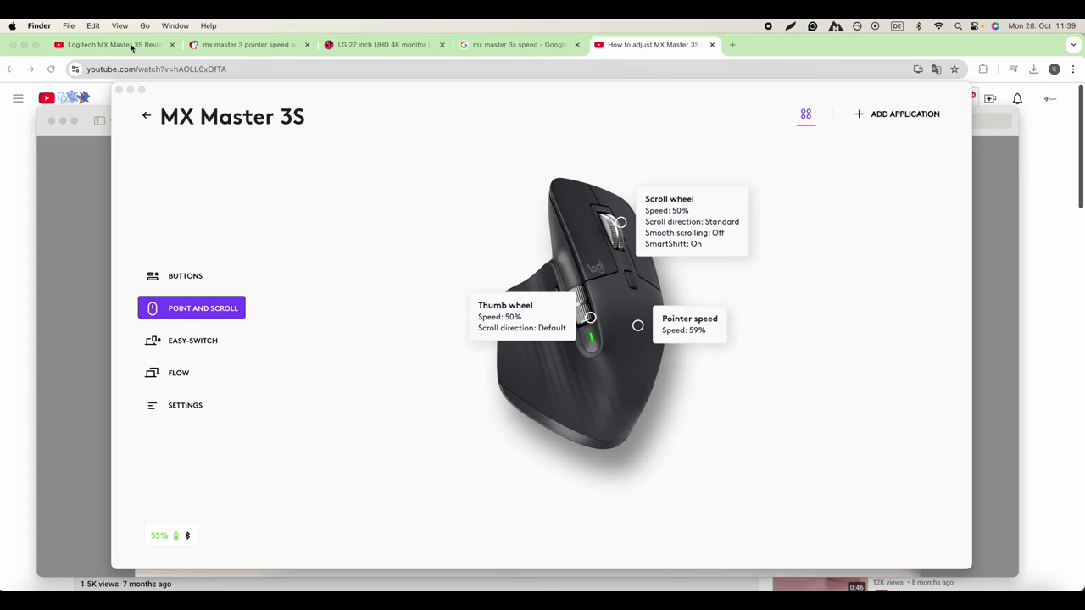
Open the pointer speed options of the MX Master 3S in Logi Options+.
{"action": "left_click", "coordinate": [687, 331]}
{"action": "left_click", "coordinate": [688, 331]}
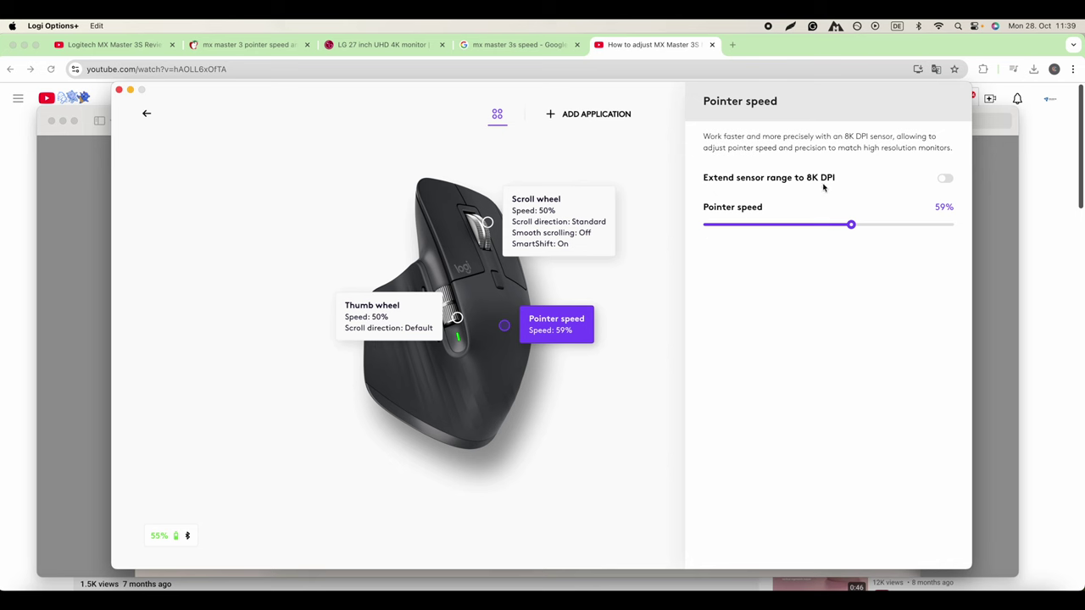
Switch to Chrome and review the overview of the LG 27 inch UHD 4K monitor, including its screen area, image quality and connectivity.
{"action": "left_click", "coordinate": [366, 49]}
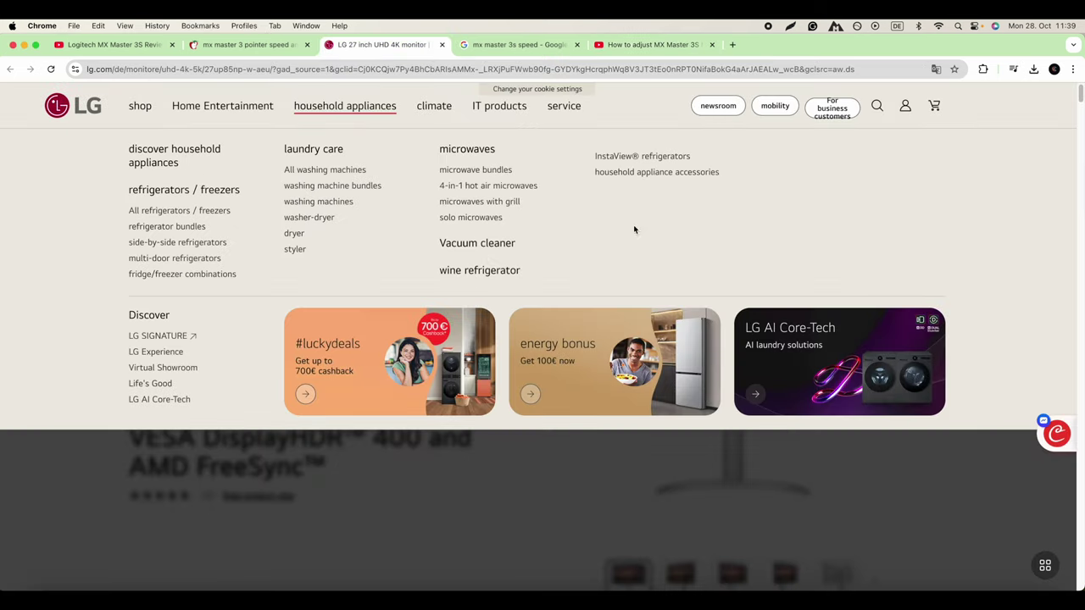
{"action": "scroll", "coordinate": [741, 234], "scroll_direction": "down", "scroll_amount": 5}
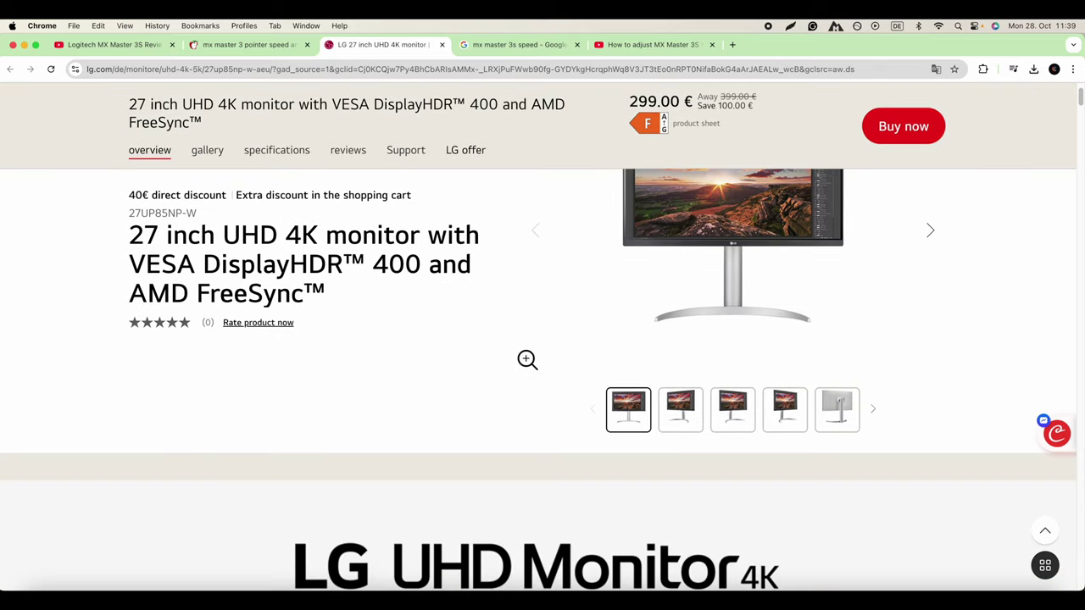
{"action": "scroll", "coordinate": [515, 361], "scroll_direction": "up", "scroll_amount": 3}
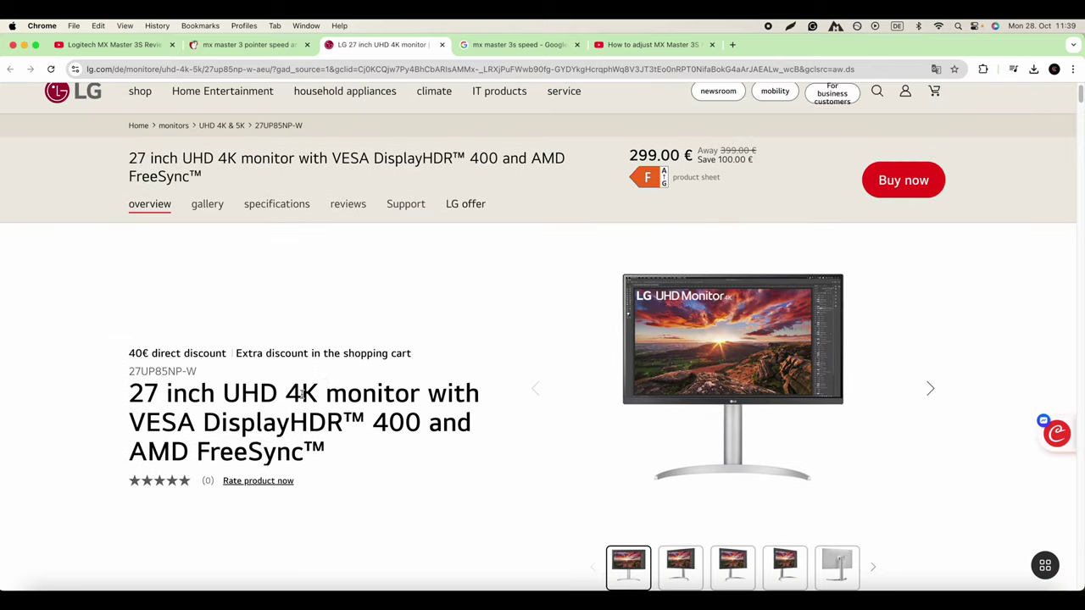
{"action": "scroll", "coordinate": [603, 365], "scroll_direction": "down", "scroll_amount": 5}
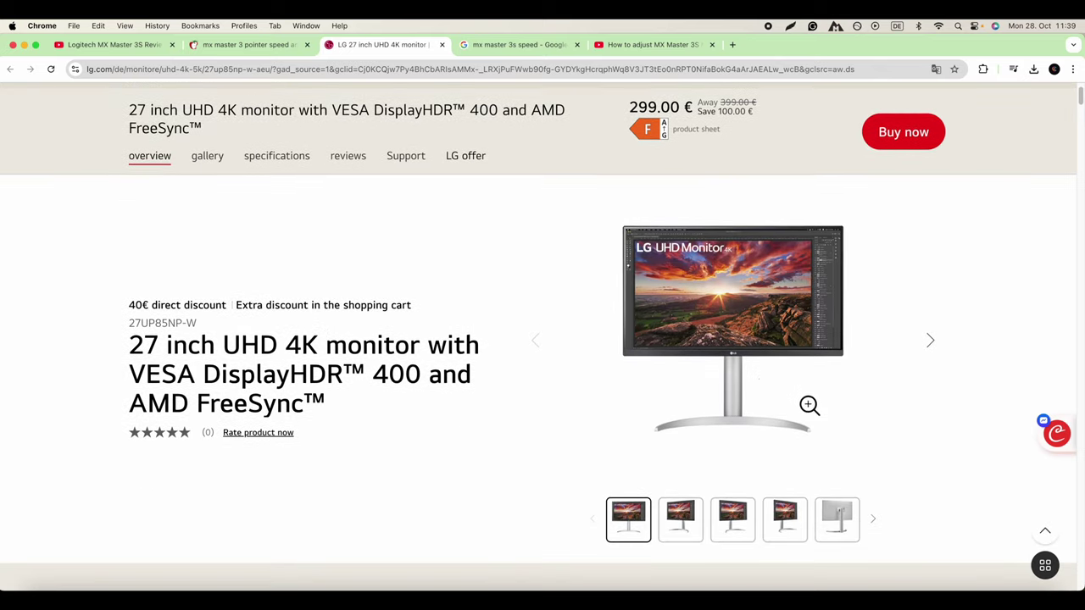
{"action": "scroll", "coordinate": [775, 360], "scroll_direction": "down", "scroll_amount": 5}
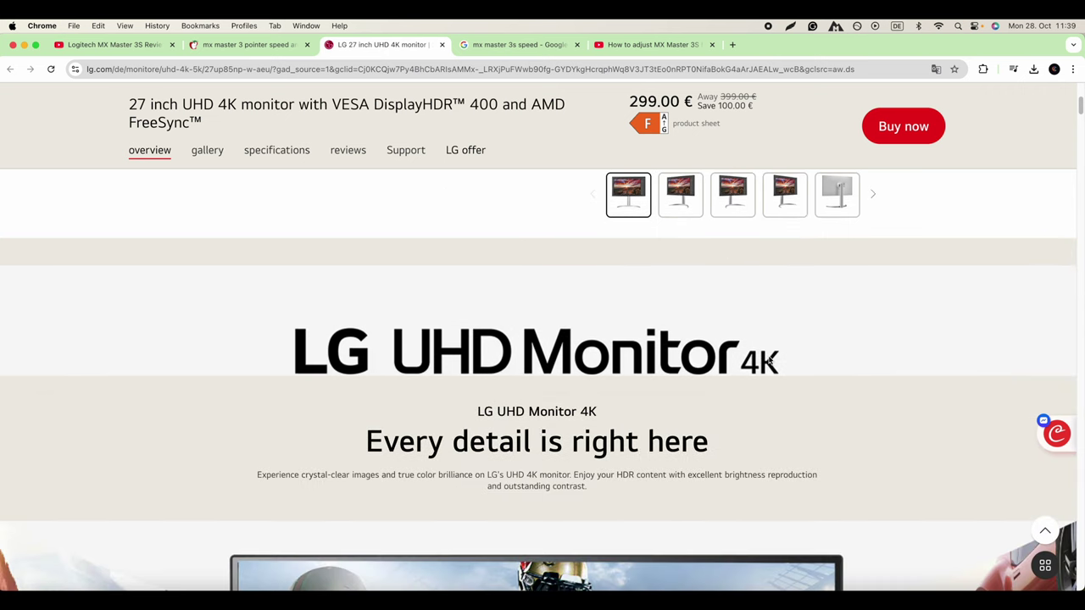
{"action": "scroll", "coordinate": [763, 360], "scroll_direction": "down", "scroll_amount": 6}
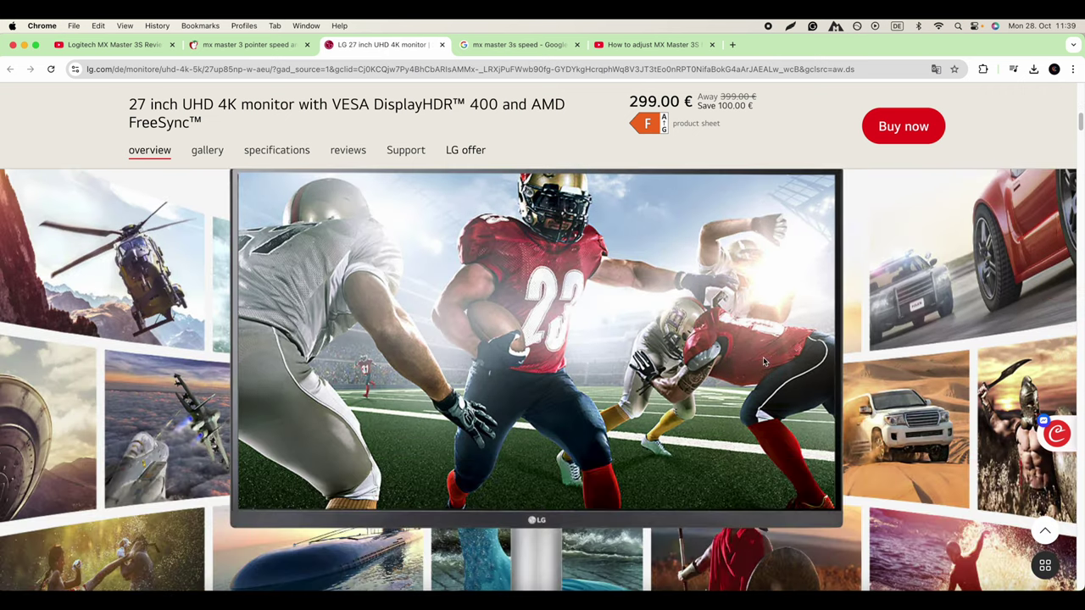
{"action": "scroll", "coordinate": [763, 360], "scroll_direction": "down", "scroll_amount": 5}
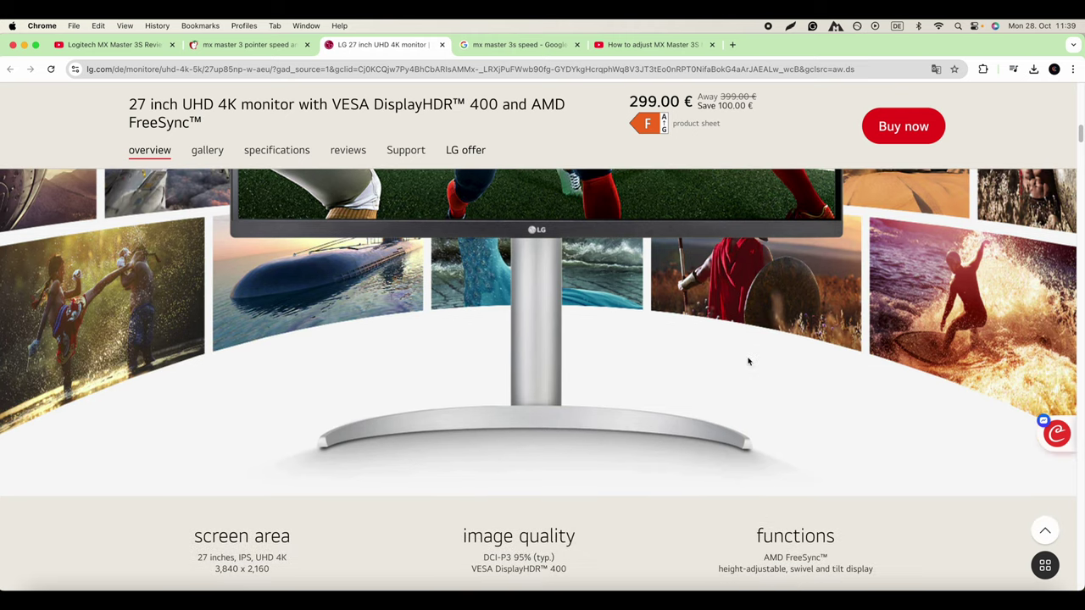
{"action": "scroll", "coordinate": [520, 309], "scroll_direction": "down", "scroll_amount": 3}
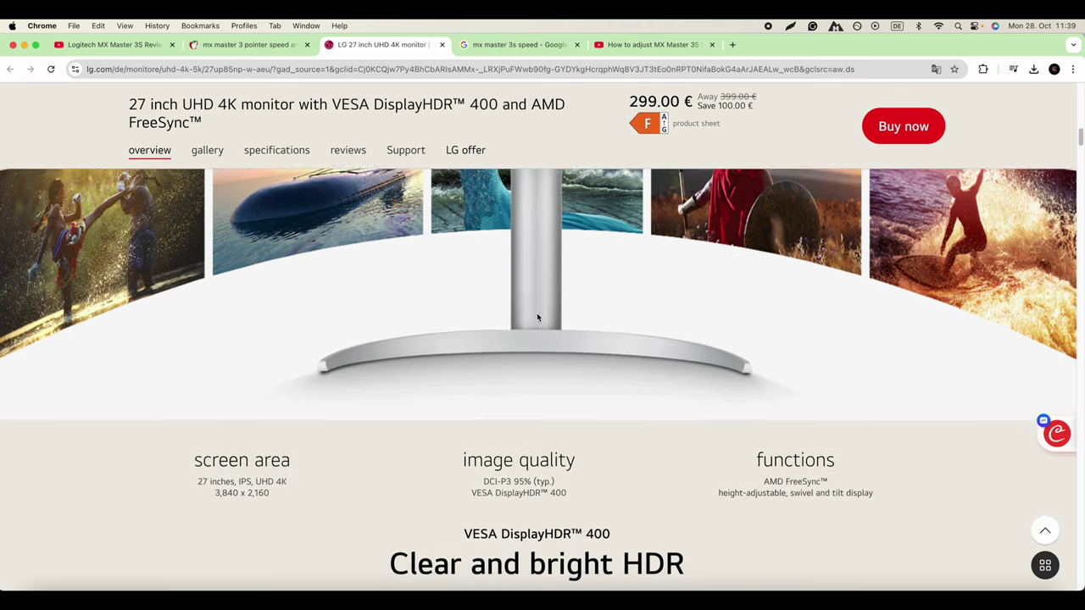
{"action": "scroll", "coordinate": [558, 320], "scroll_direction": "down", "scroll_amount": 10}
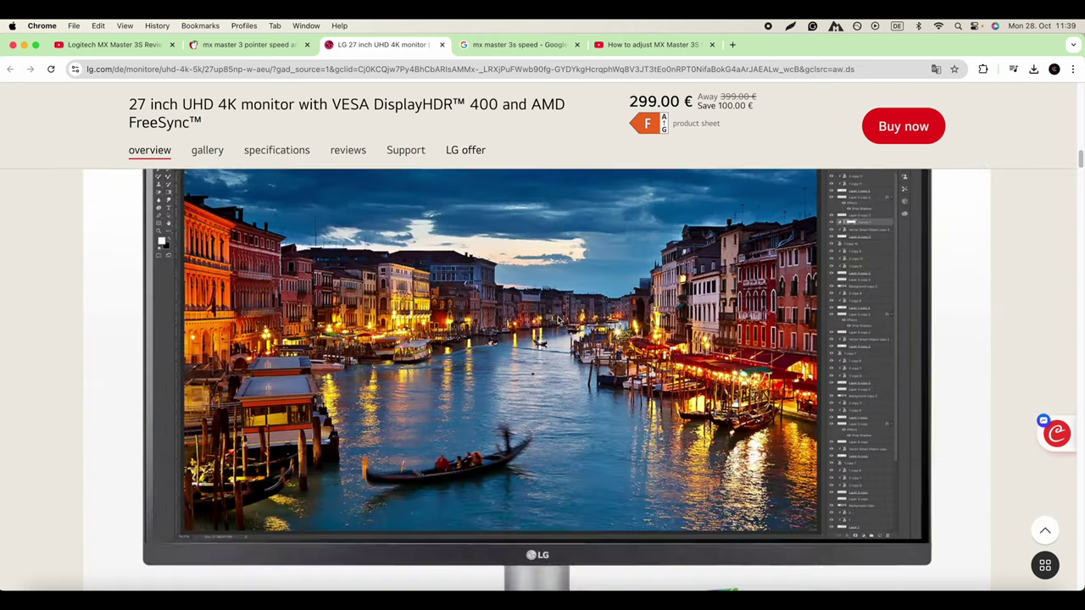
{"action": "scroll", "coordinate": [558, 320], "scroll_direction": "down", "scroll_amount": 2}
{"action": "scroll", "coordinate": [705, 349], "scroll_direction": "down", "scroll_amount": 6}
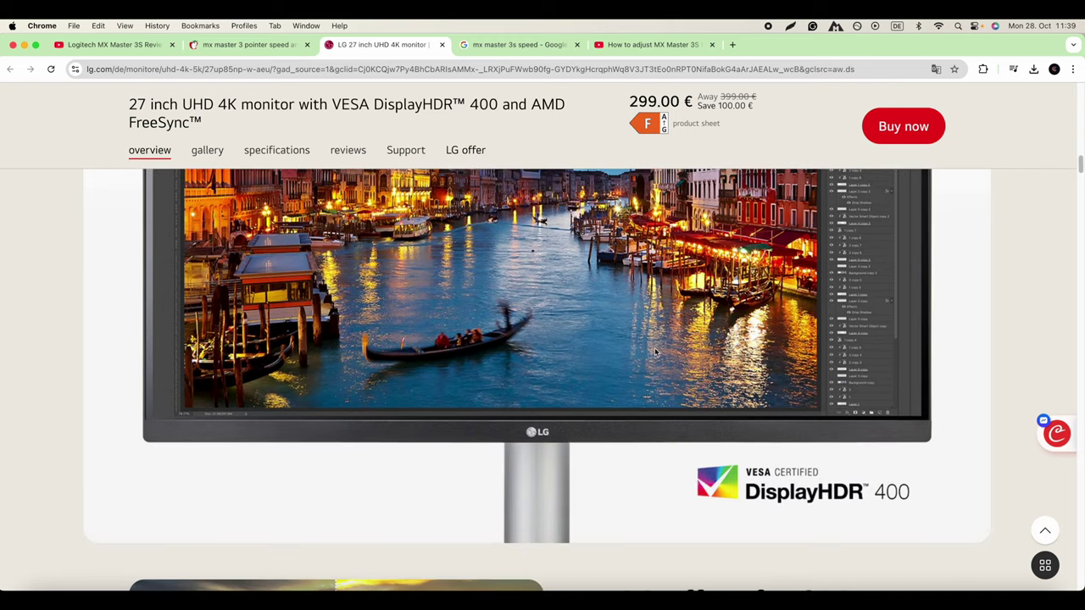
{"action": "scroll", "coordinate": [654, 355], "scroll_direction": "down", "scroll_amount": 8}
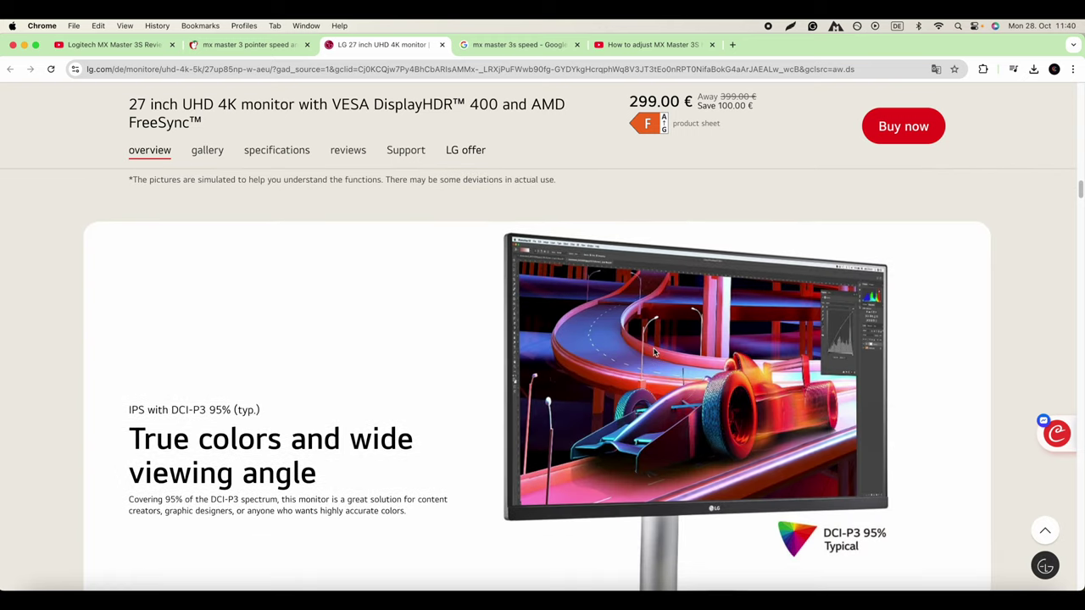
{"action": "scroll", "coordinate": [654, 355], "scroll_direction": "down", "scroll_amount": 3}
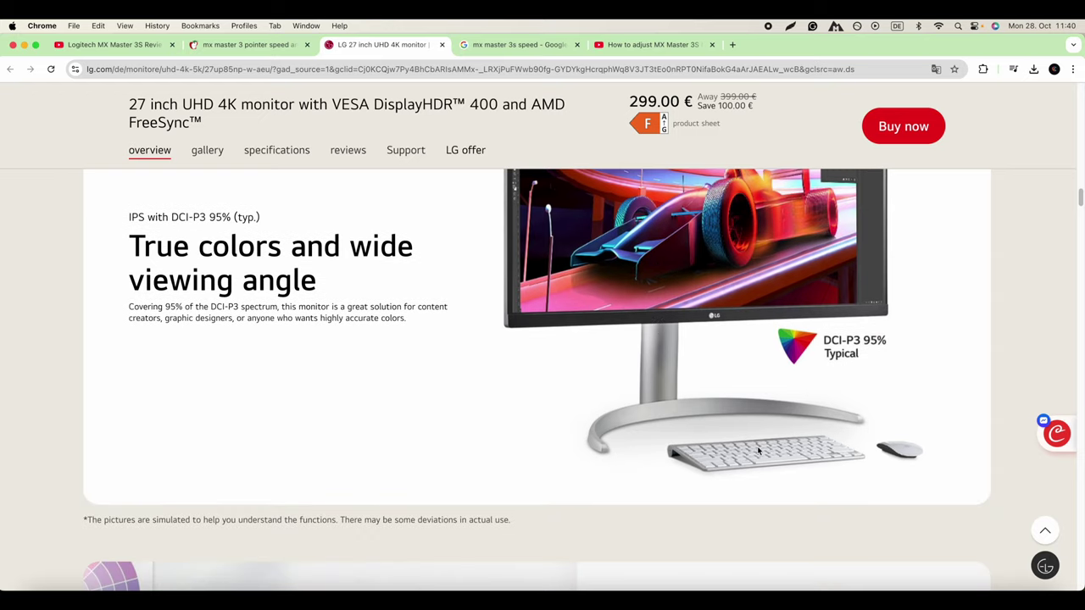
{"action": "scroll", "coordinate": [775, 441], "scroll_direction": "down", "scroll_amount": 5}
{"action": "scroll", "coordinate": [729, 426], "scroll_direction": "down", "scroll_amount": 3}
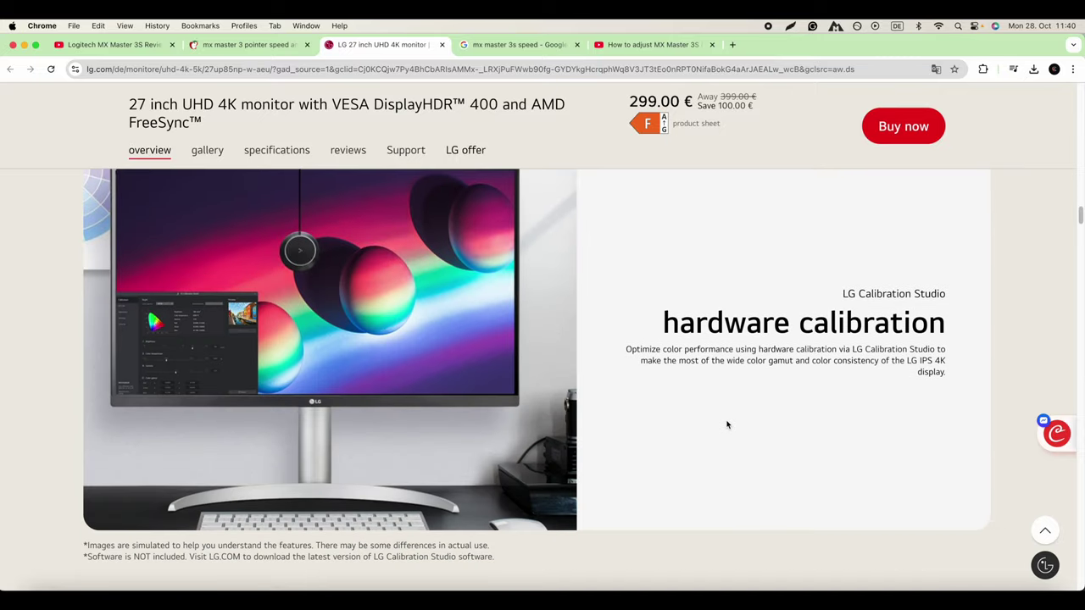
{"action": "scroll", "coordinate": [413, 390], "scroll_direction": "down", "scroll_amount": 8}
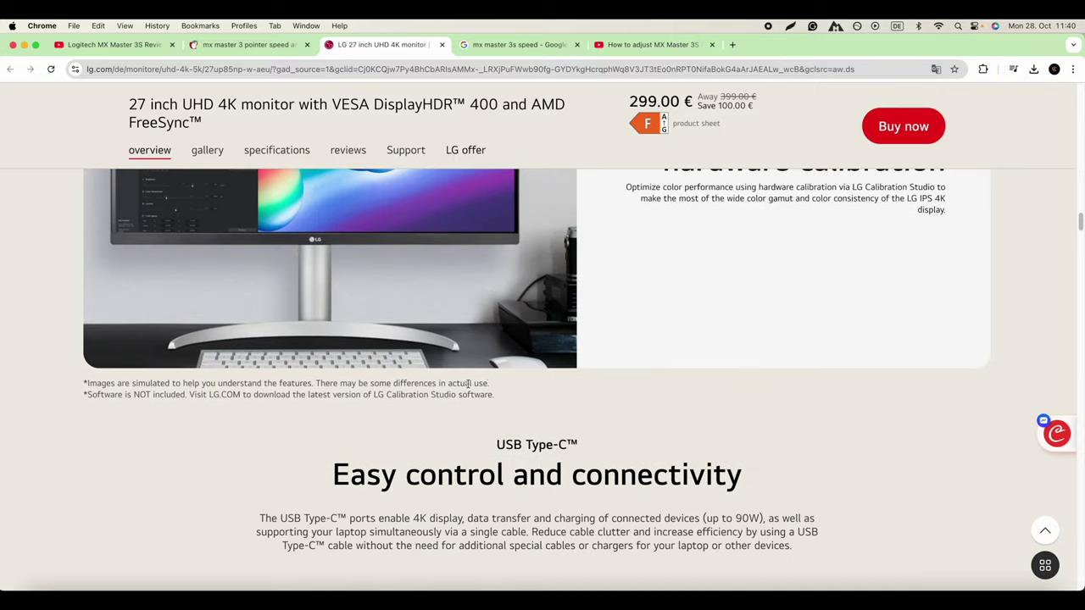
{"action": "scroll", "coordinate": [496, 390], "scroll_direction": "down", "scroll_amount": 7}
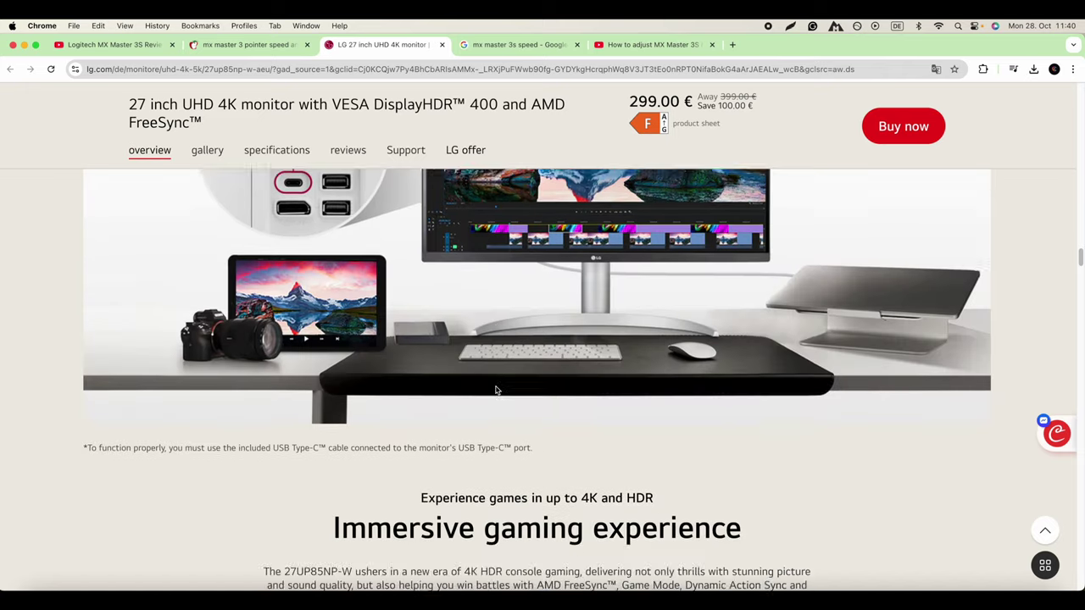
{"action": "scroll", "coordinate": [495, 390], "scroll_direction": "down", "scroll_amount": 10}
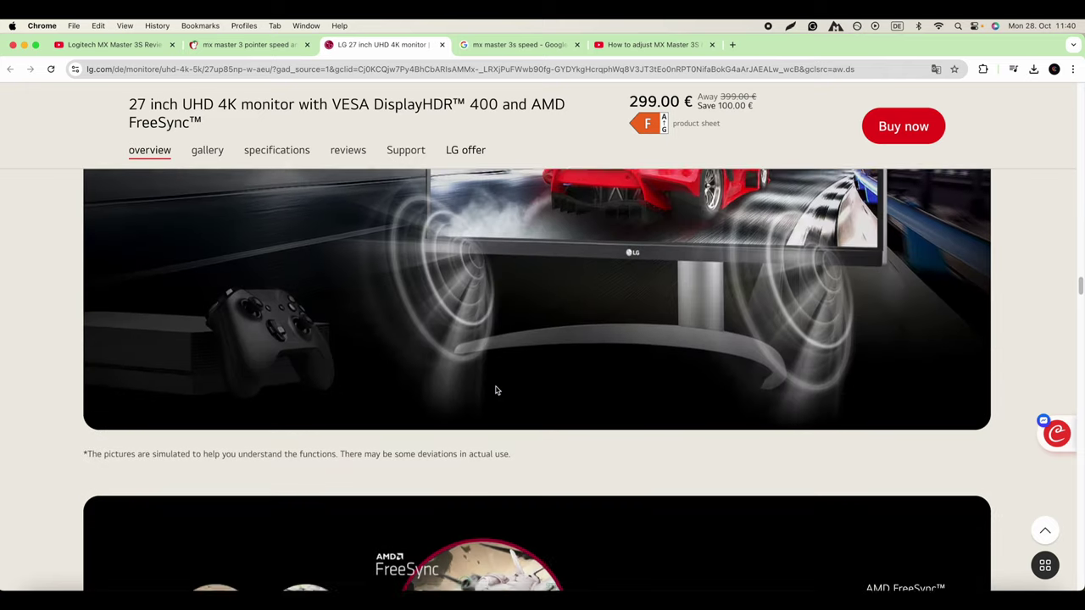
{"action": "scroll", "coordinate": [496, 390], "scroll_direction": "down", "scroll_amount": 12}
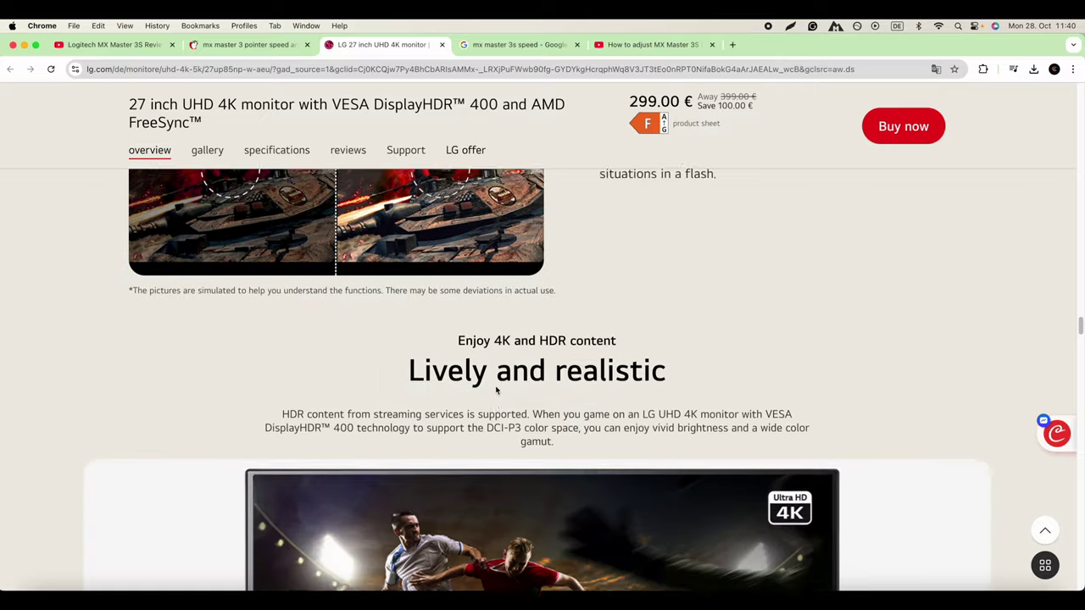
{"action": "scroll", "coordinate": [496, 390], "scroll_direction": "down", "scroll_amount": 3}
{"action": "scroll", "coordinate": [496, 390], "scroll_direction": "down", "scroll_amount": 10}
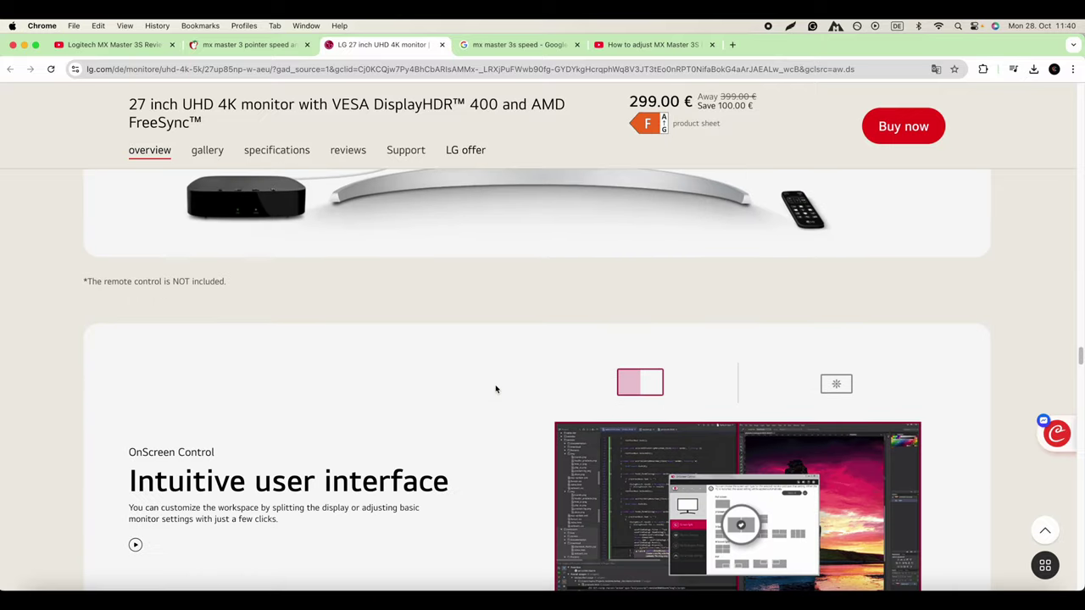
{"action": "scroll", "coordinate": [496, 390], "scroll_direction": "down", "scroll_amount": 10}
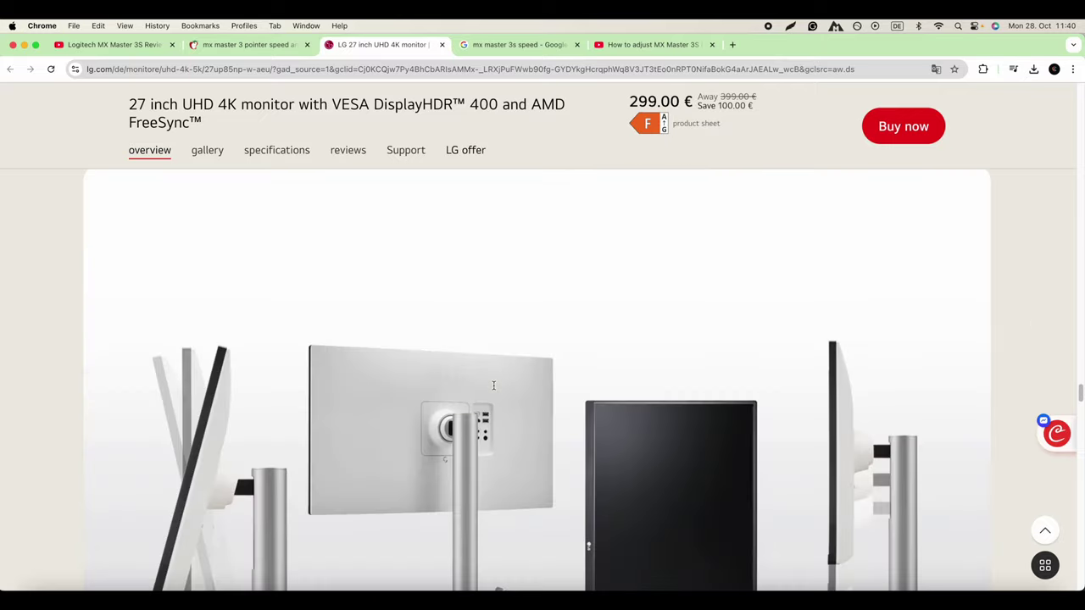
Examine the LG monitor's full specifications, from dimensions and features to power and display resolution.
{"action": "scroll", "coordinate": [485, 390], "scroll_direction": "down", "scroll_amount": 10}
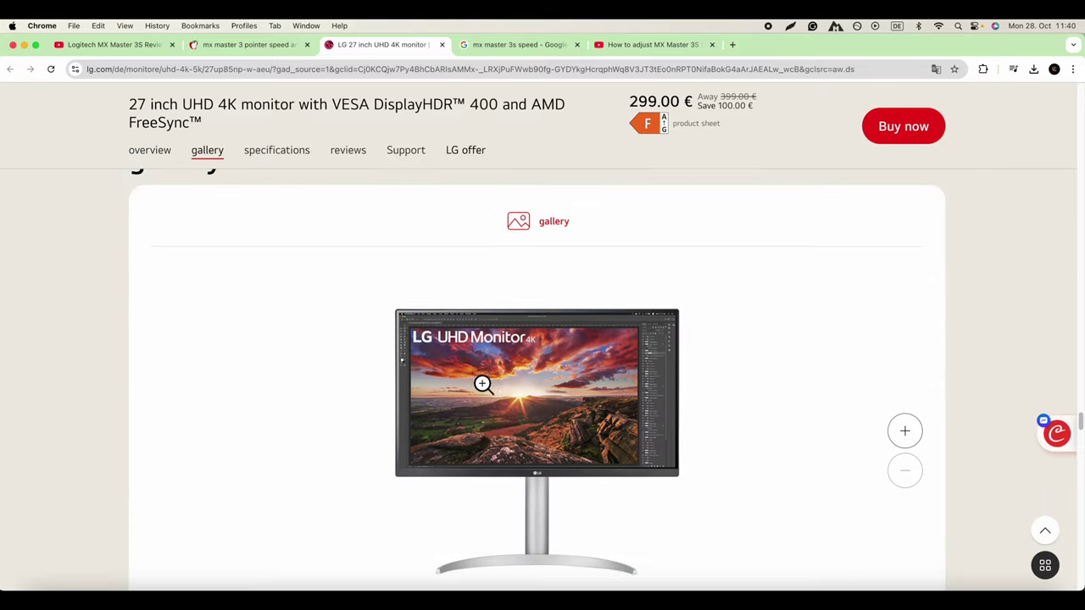
{"action": "scroll", "coordinate": [479, 389], "scroll_direction": "down", "scroll_amount": 4}
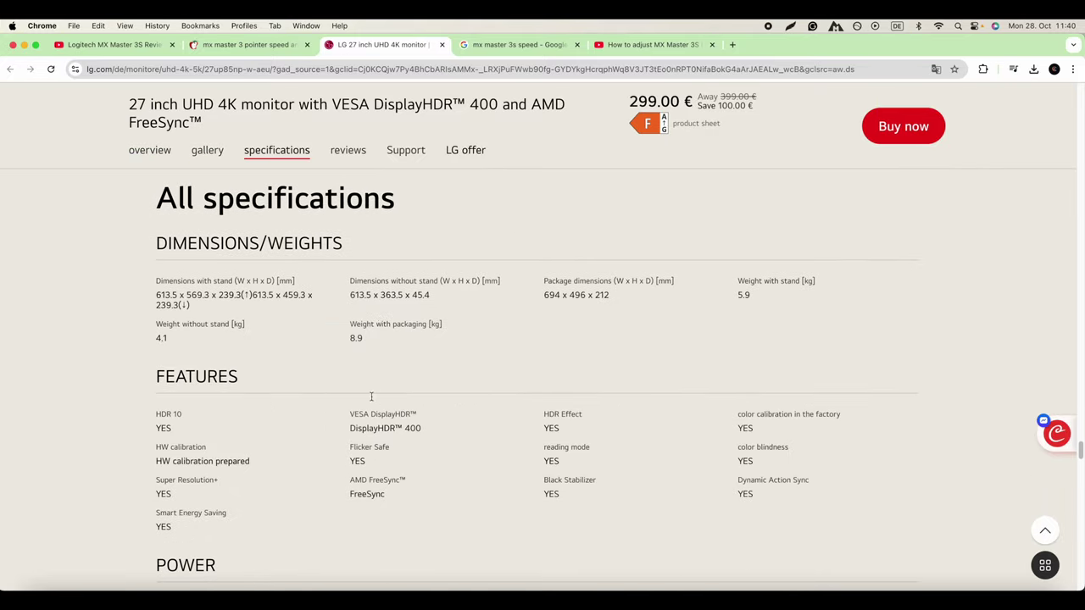
{"action": "scroll", "coordinate": [261, 427], "scroll_direction": "down", "scroll_amount": 5}
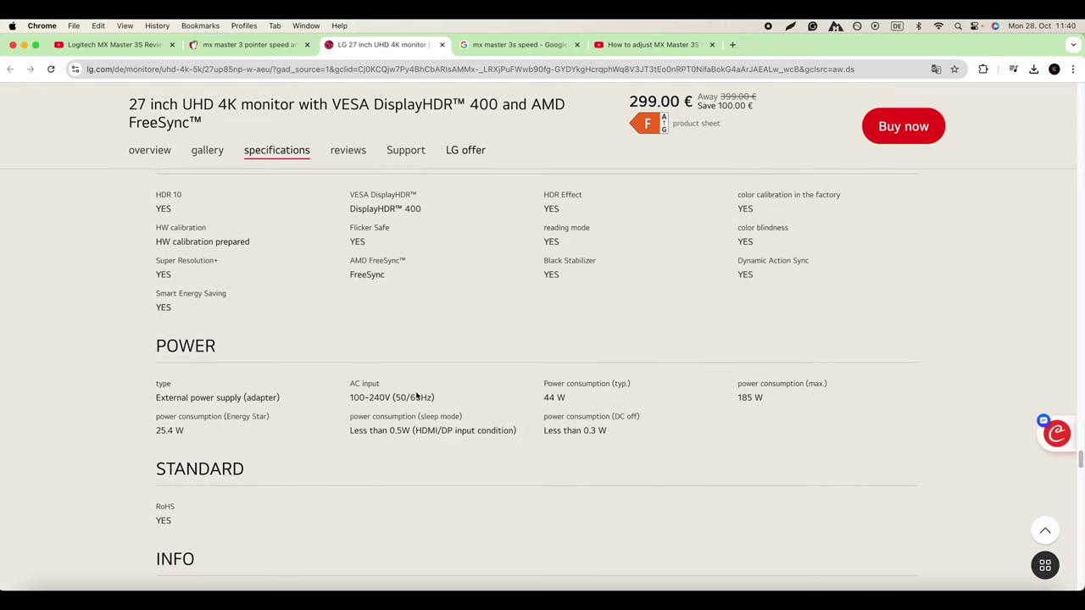
{"action": "scroll", "coordinate": [424, 416], "scroll_direction": "down", "scroll_amount": 4}
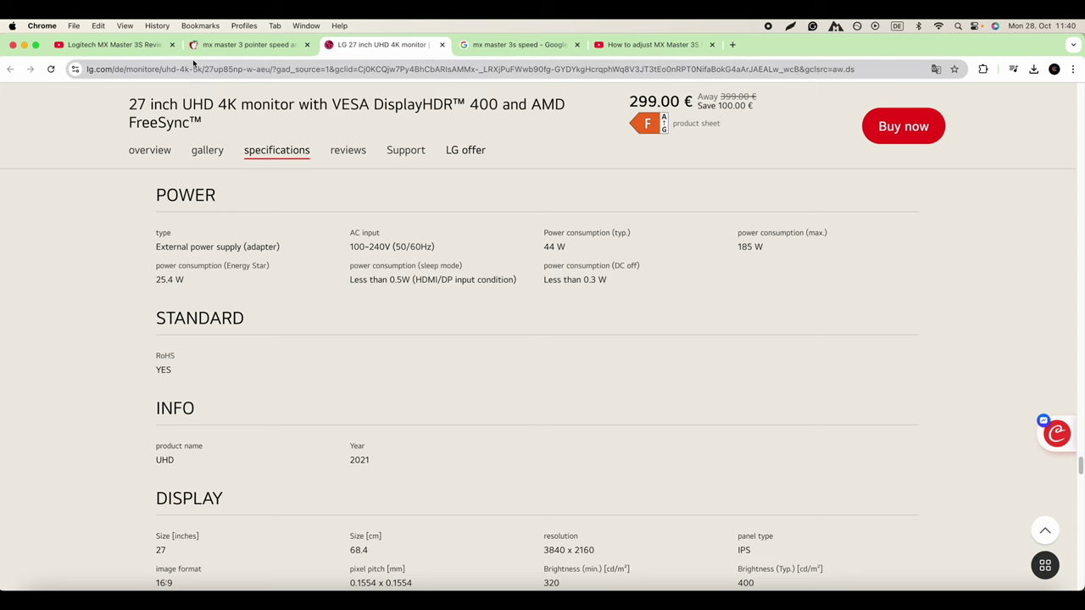
Play the paused Techkhamun review video of the Logitech MX Master 3S and pause it at 7:40.
{"action": "left_click", "coordinate": [132, 47]}
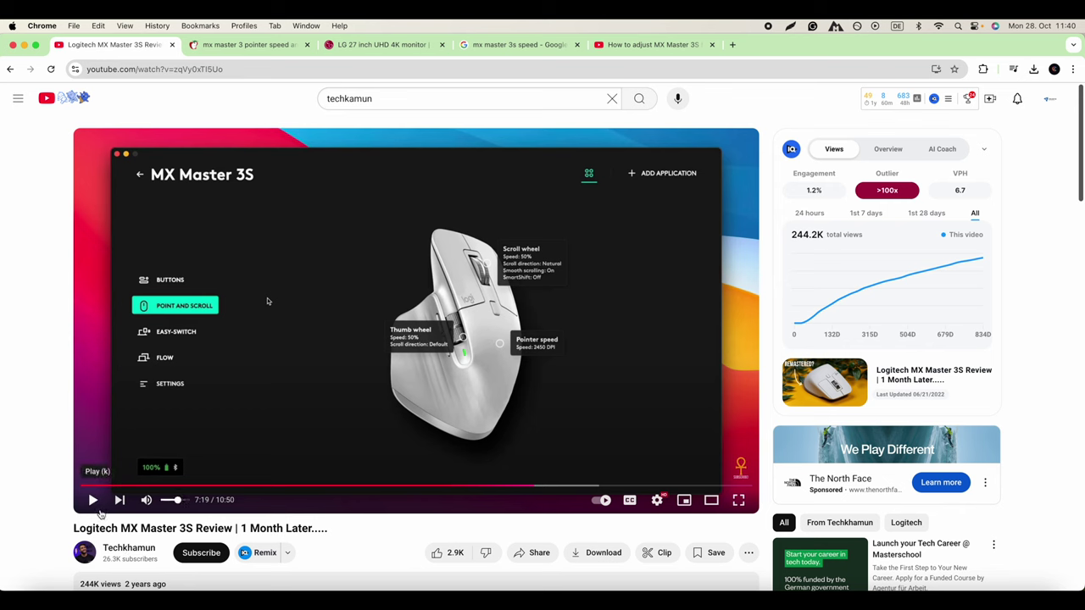
{"action": "left_click", "coordinate": [92, 500]}
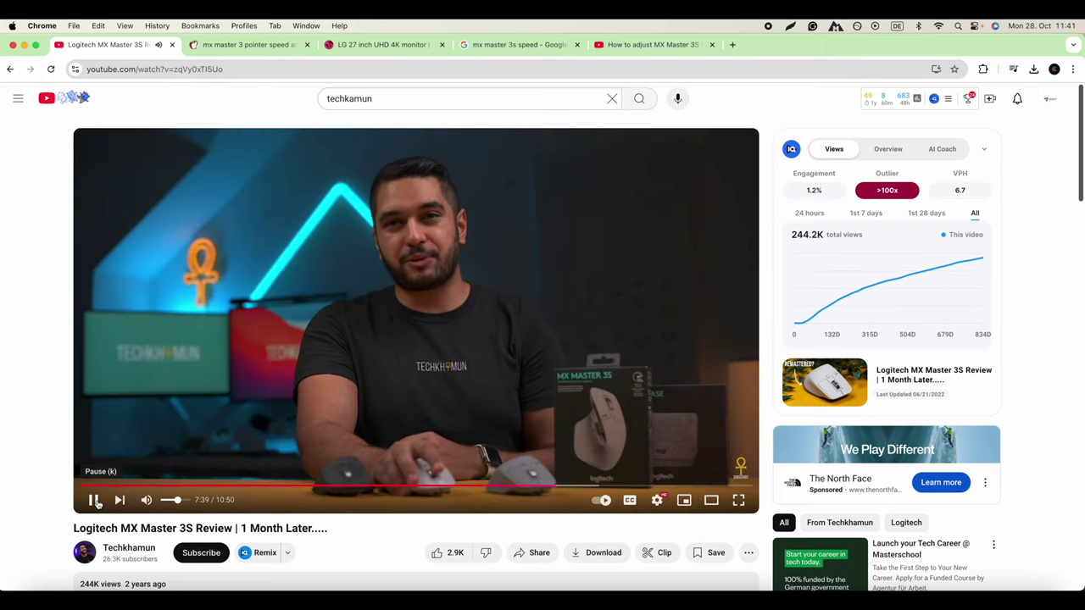
{"action": "left_click", "coordinate": [94, 500]}
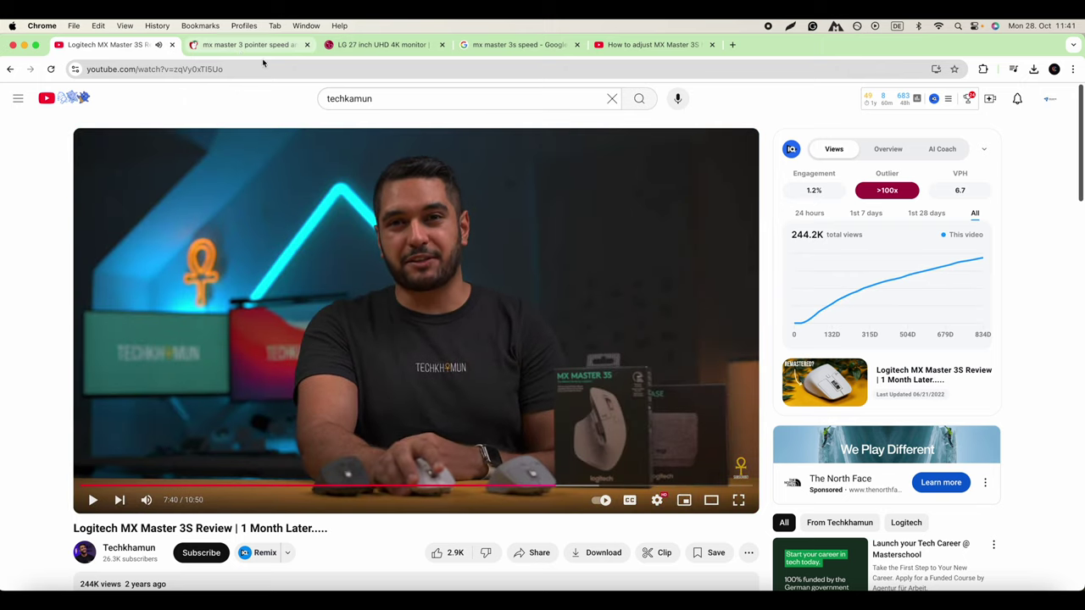
Switch to Logi Options+, extend the mouse's sensor range to 8K DPI and raise the pointer speed to 3800 DPI.
{"action": "key", "text": "super+Tab"}
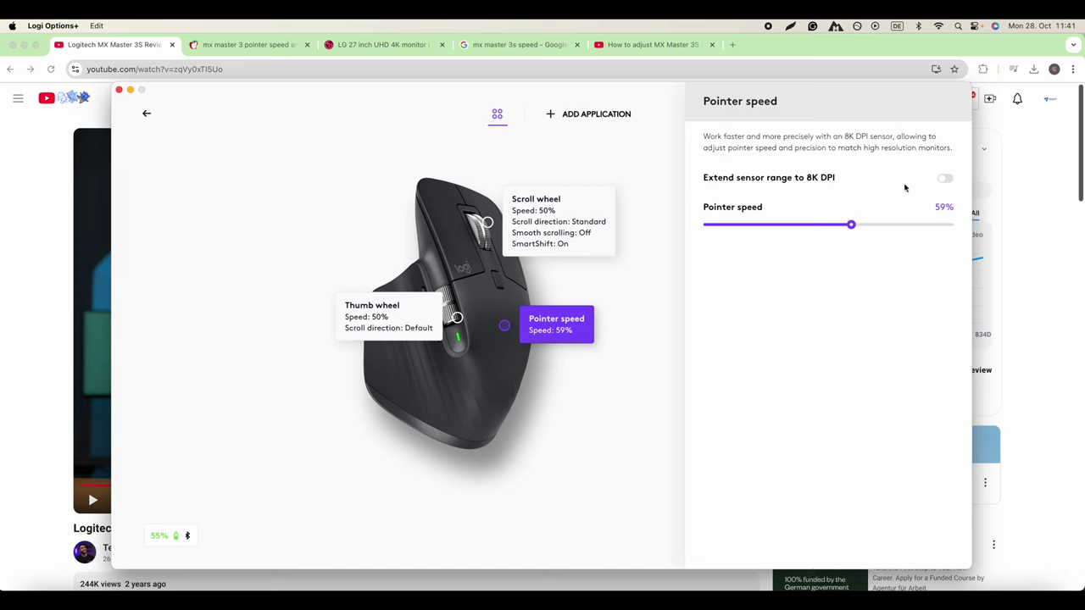
{"action": "left_click", "coordinate": [946, 181]}
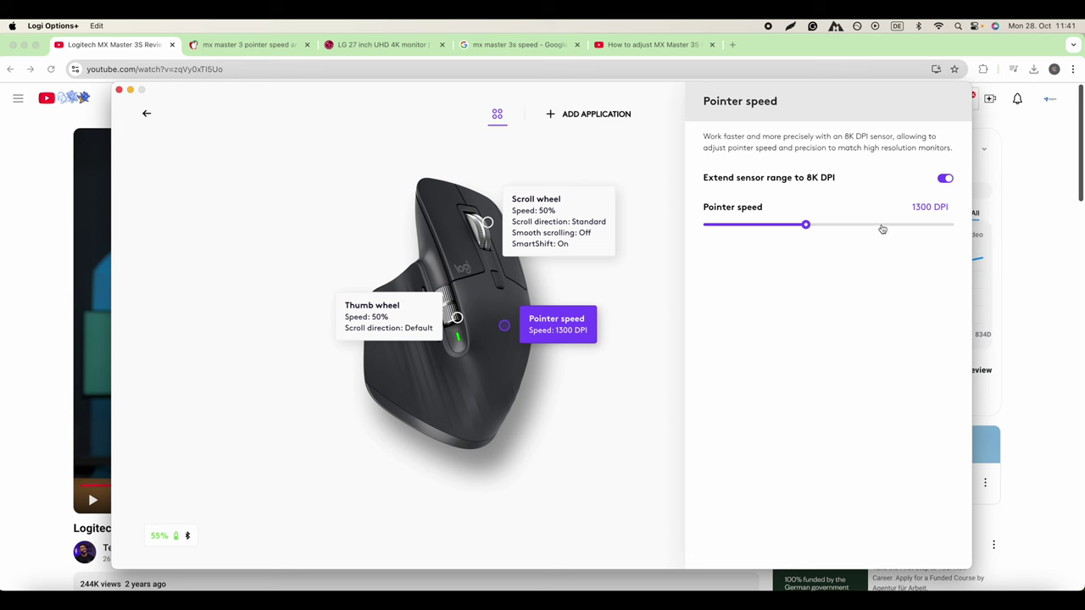
{"action": "left_click_drag", "start_coordinate": [806, 225], "coordinate": [886, 231]}
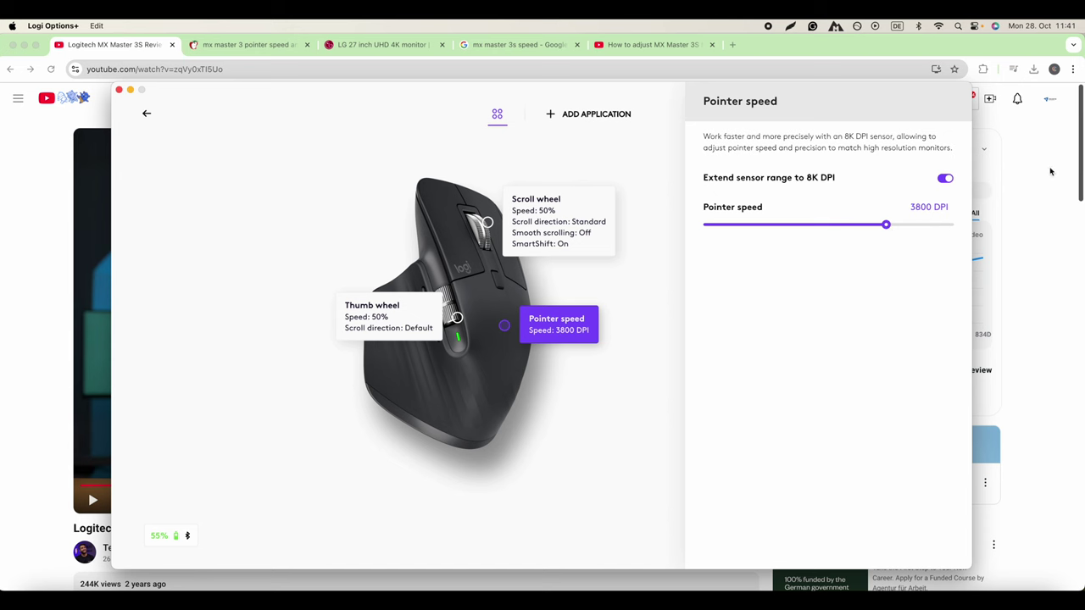
Lower the pointer speed to 2250 DPI, reduce it further to 1800 DPI, and bring it slightly below that.
{"action": "left_click", "coordinate": [838, 226]}
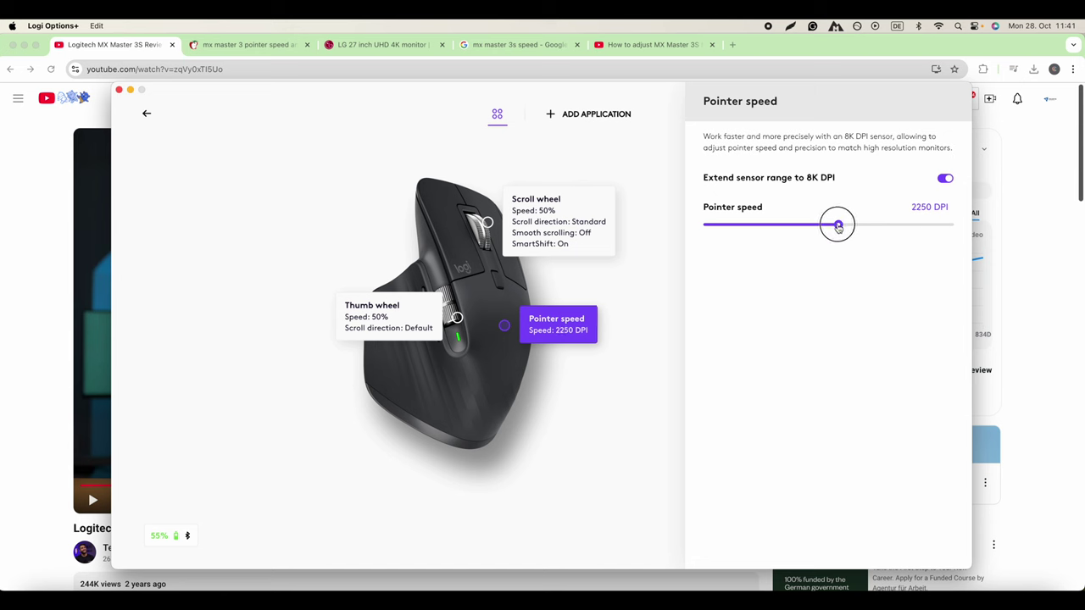
{"action": "left_click", "coordinate": [823, 225]}
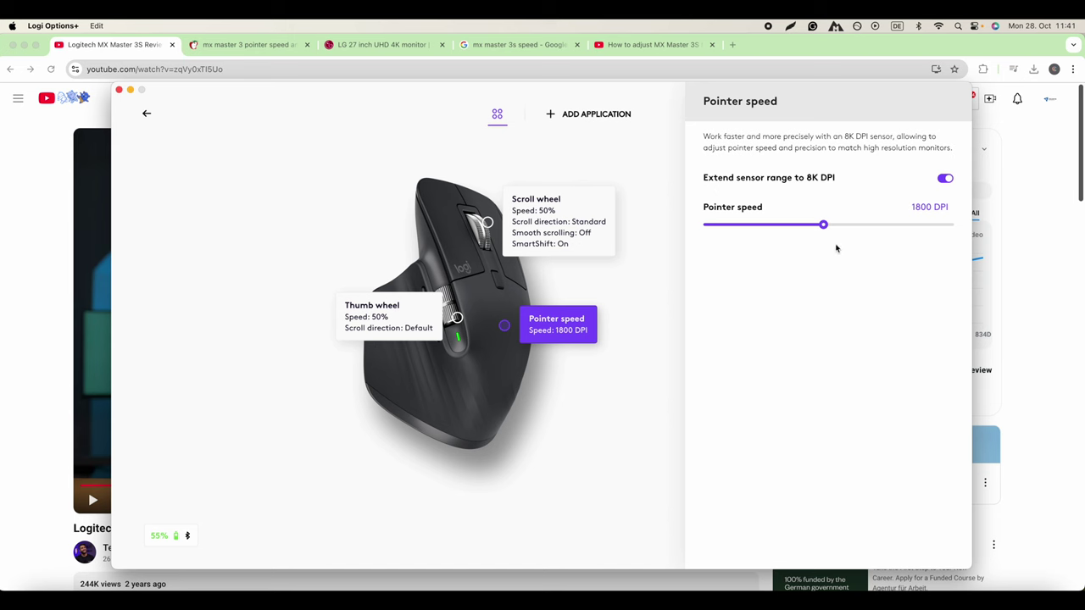
{"action": "left_click_drag", "start_coordinate": [823, 227], "coordinate": [814, 227]}
Switch to Chrome and compare recommended MX Master 3S pointer speeds in the MacRumors thread, Google image results and Logitech Support video.
{"action": "left_click", "coordinate": [258, 46]}
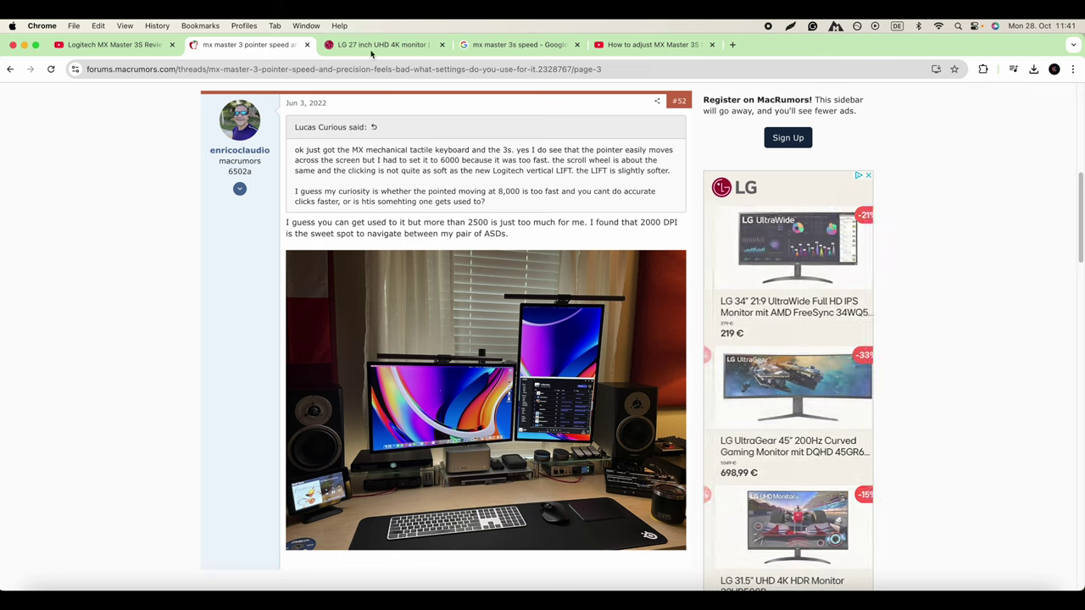
{"action": "left_click", "coordinate": [627, 52]}
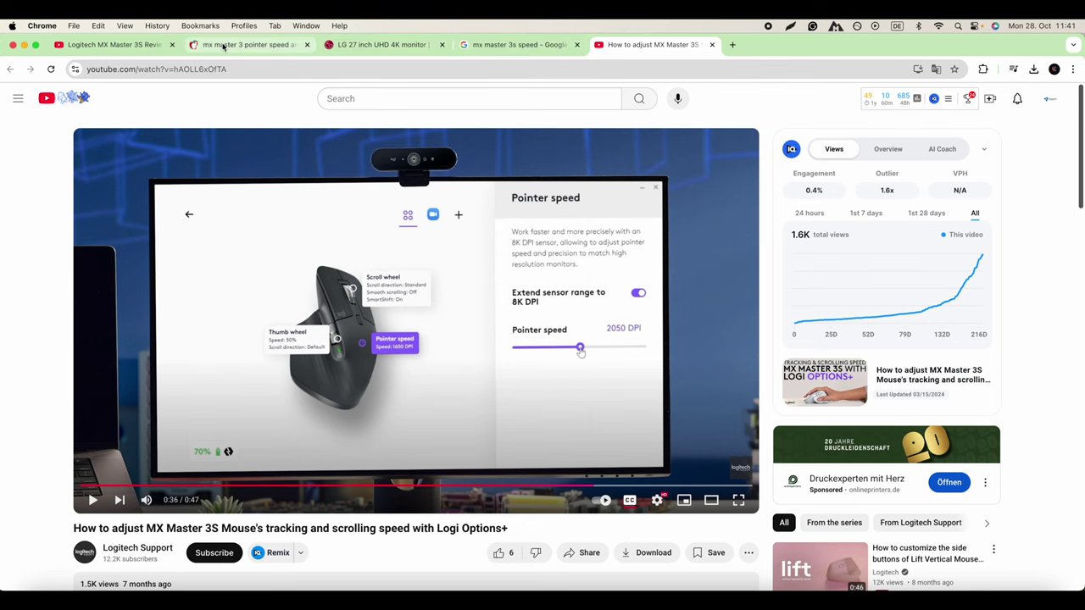
{"action": "left_click", "coordinate": [480, 49]}
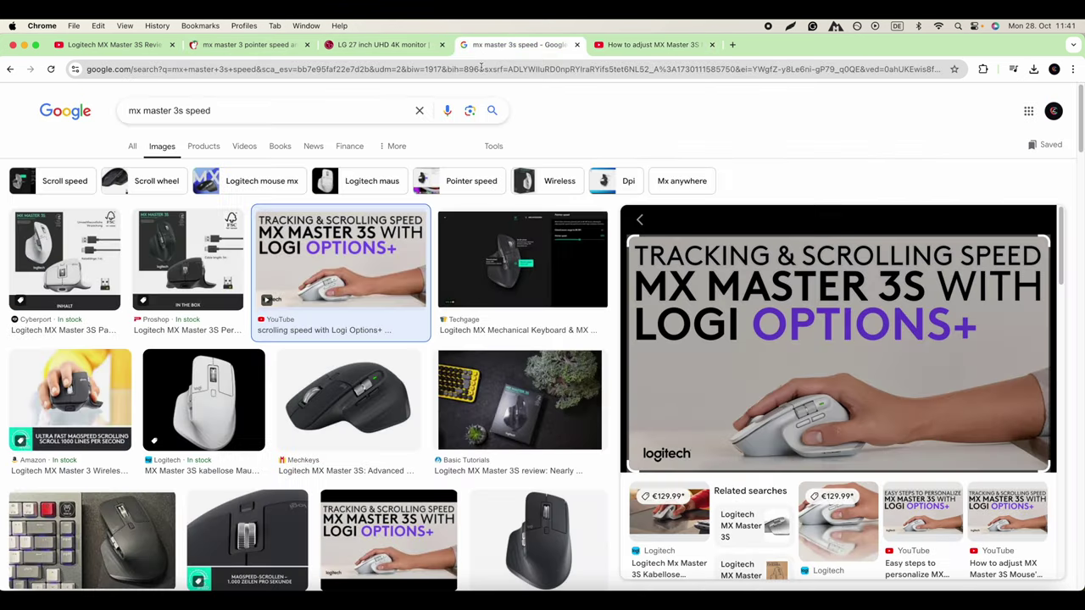
{"action": "left_click", "coordinate": [653, 44]}
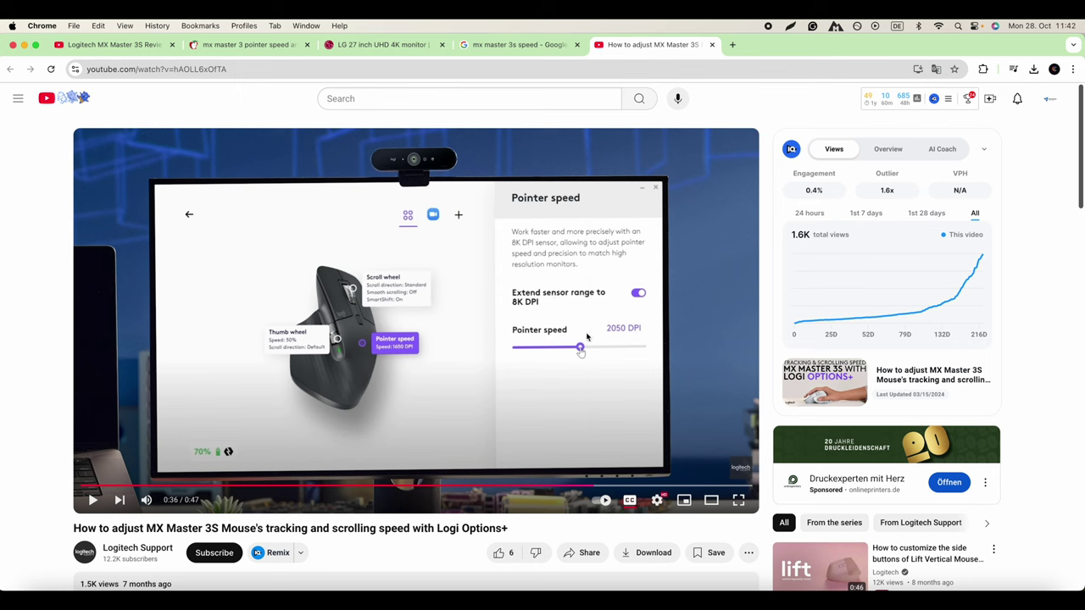
Replay the Logitech Support video's segment around 0:36 and pause it at 0:38.
{"action": "left_click", "coordinate": [586, 337]}
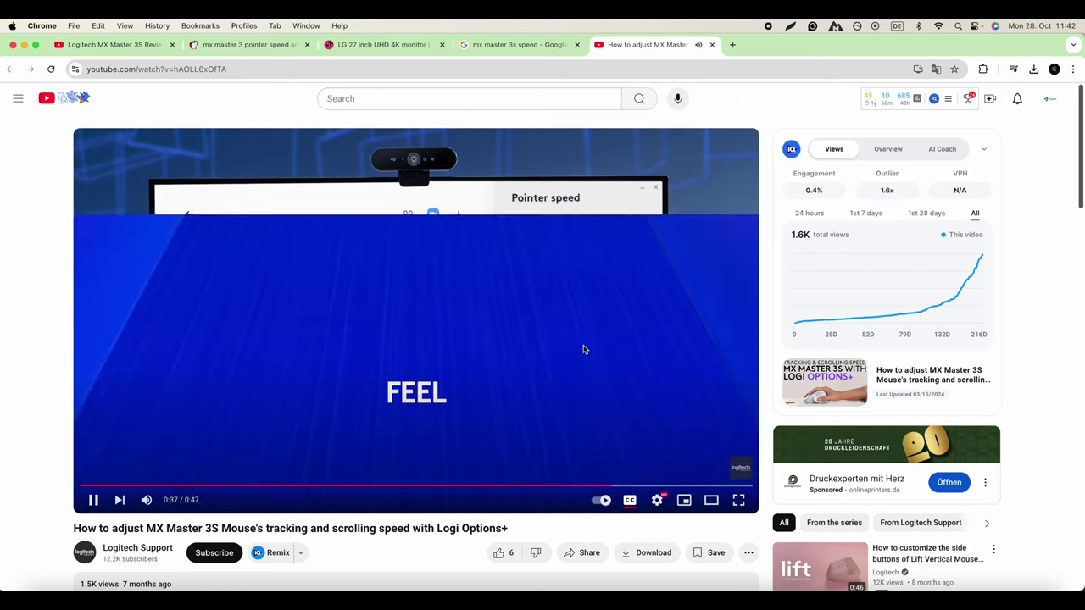
{"action": "left_click", "coordinate": [94, 500]}
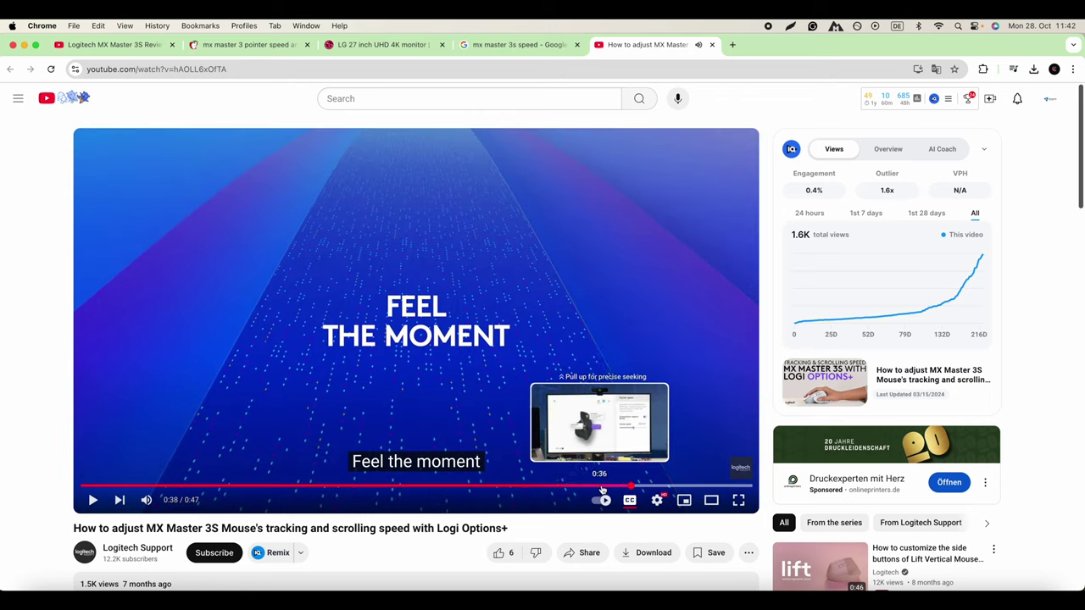
{"action": "left_click", "coordinate": [600, 487]}
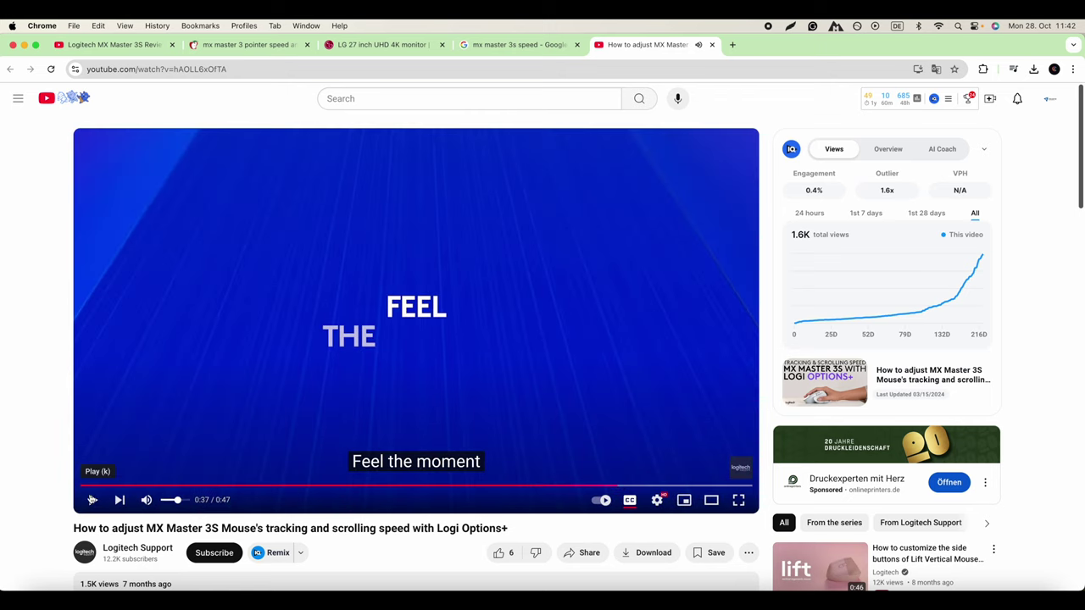
{"action": "left_click", "coordinate": [92, 500]}
{"action": "left_click", "coordinate": [92, 500]}
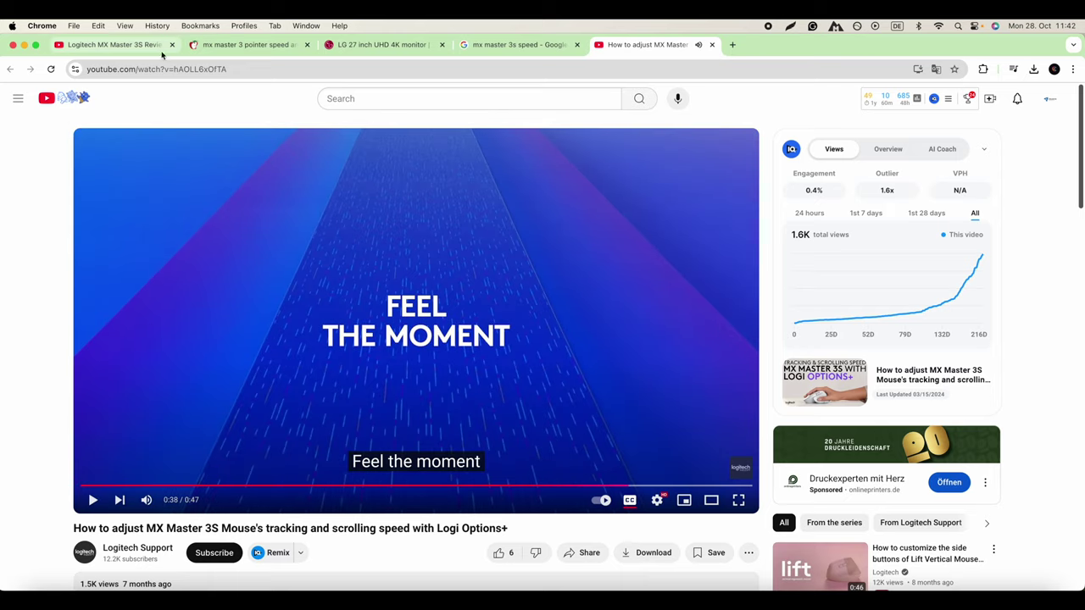
Switch to Logi Options+ and raise the pointer speed in two stages, finishing by lowering it to slightly above 1500 DPI.
{"action": "key", "text": "super+Tab"}
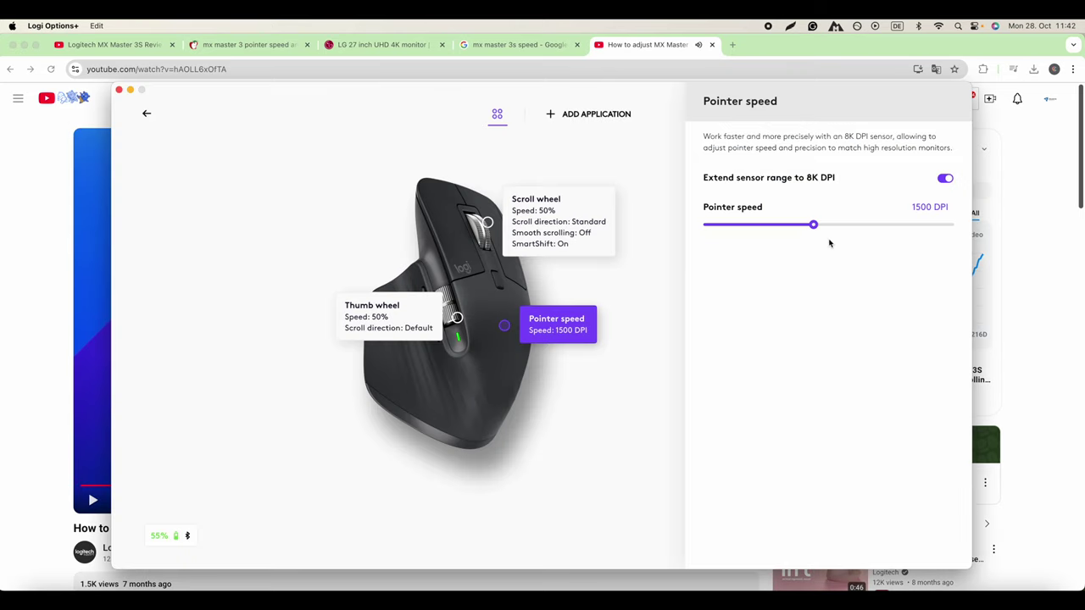
{"action": "left_click_drag", "start_coordinate": [813, 226], "coordinate": [828, 226]}
{"action": "left_click_drag", "start_coordinate": [828, 225], "coordinate": [853, 224]}
{"action": "left_click_drag", "start_coordinate": [853, 225], "coordinate": [824, 226]}
Switch to Chrome and revisit the MacRumors thread, LG 27-inch 4K monitor page, Techkhamun review and Logitech Support video.
{"action": "left_click", "coordinate": [287, 43]}
{"action": "left_click", "coordinate": [255, 45]}
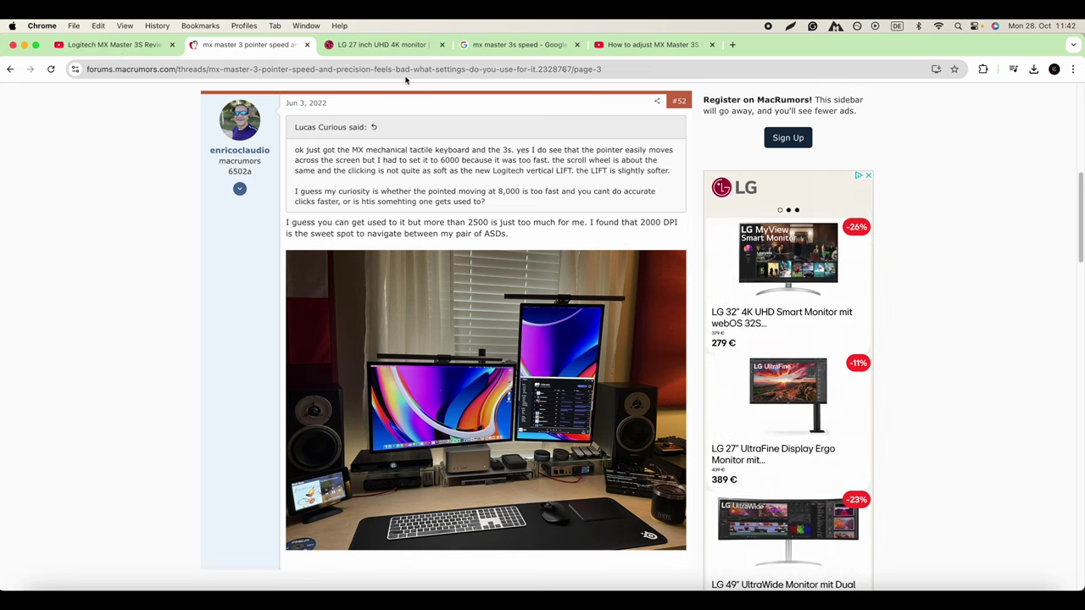
{"action": "left_click", "coordinate": [386, 44]}
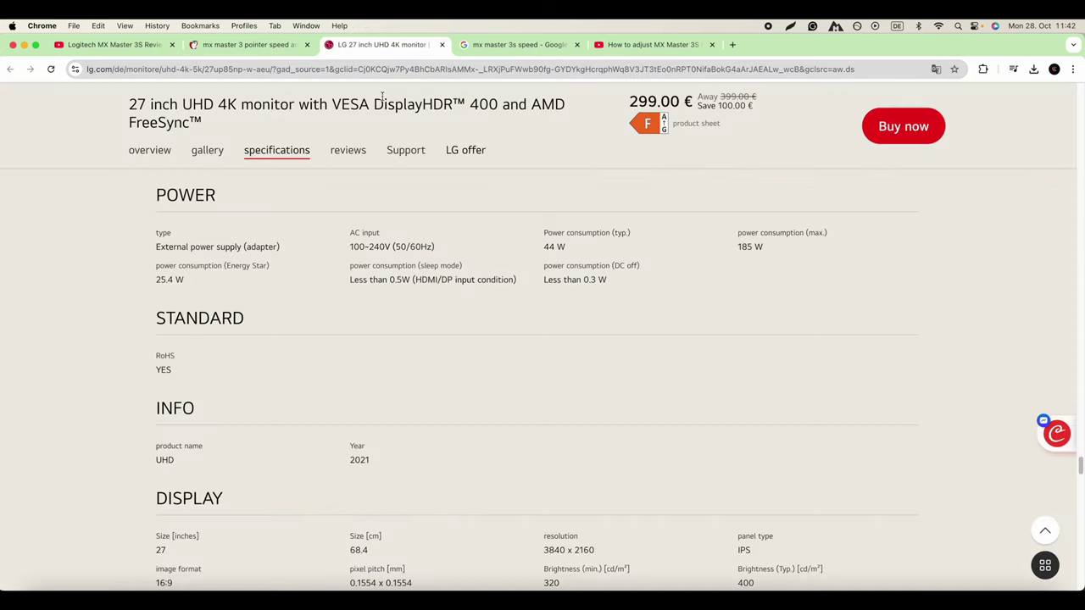
{"action": "scroll", "coordinate": [614, 213], "scroll_direction": "up", "scroll_amount": 15}
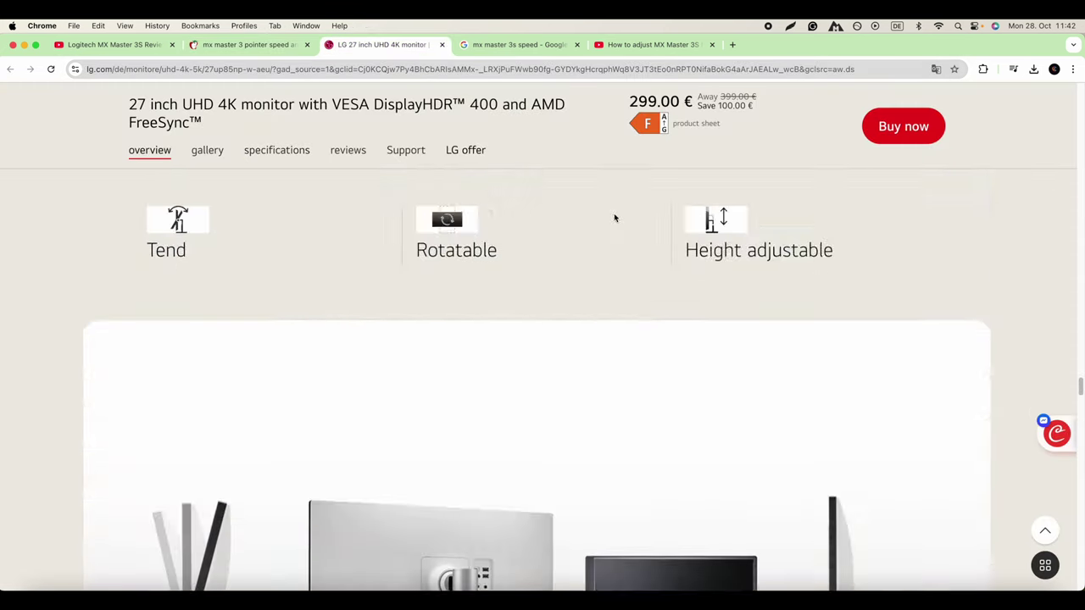
{"action": "scroll", "coordinate": [613, 218], "scroll_direction": "up", "scroll_amount": 10}
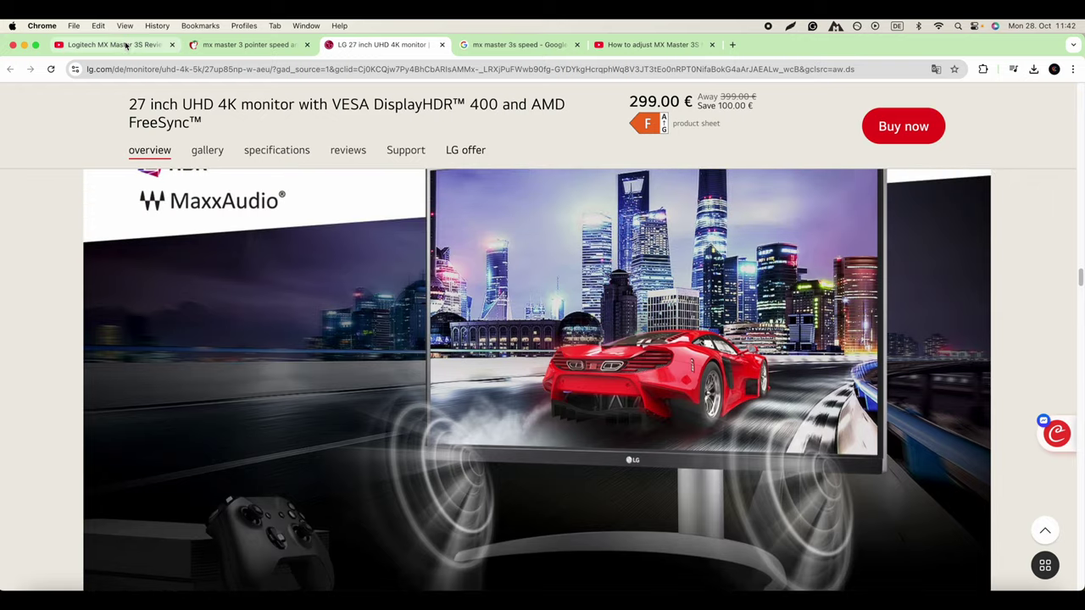
{"action": "left_click", "coordinate": [125, 46]}
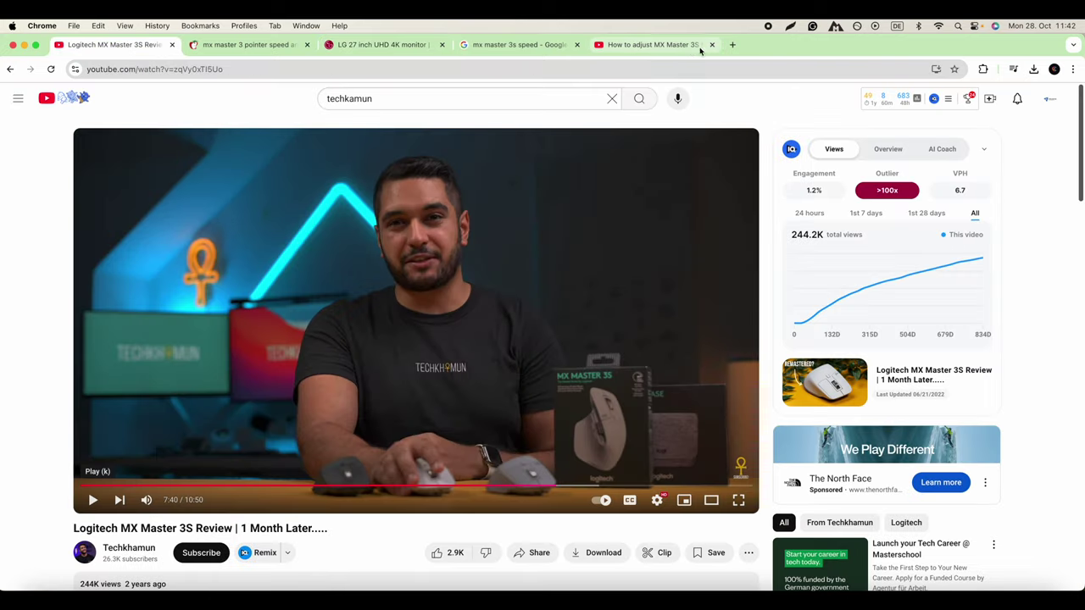
{"action": "left_click", "coordinate": [644, 46]}
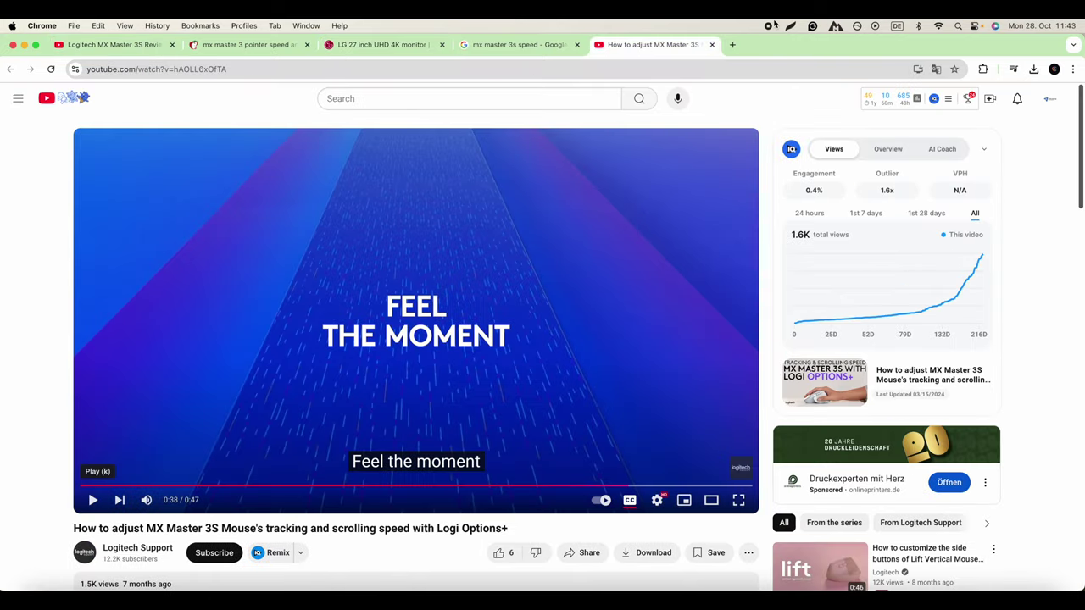